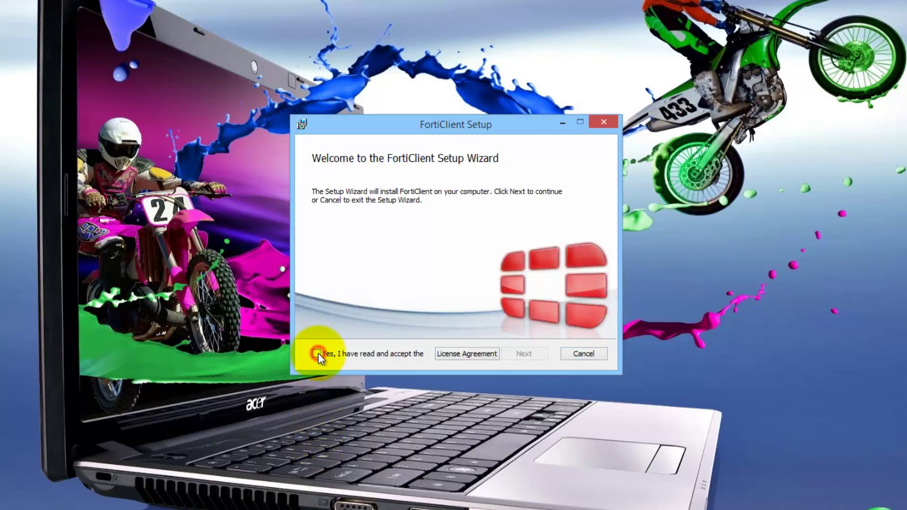
- Accept the license agreement and install FortiClient with the Complete setup type in the default destination folder
{"action": "left_click", "coordinate": [317, 353]}
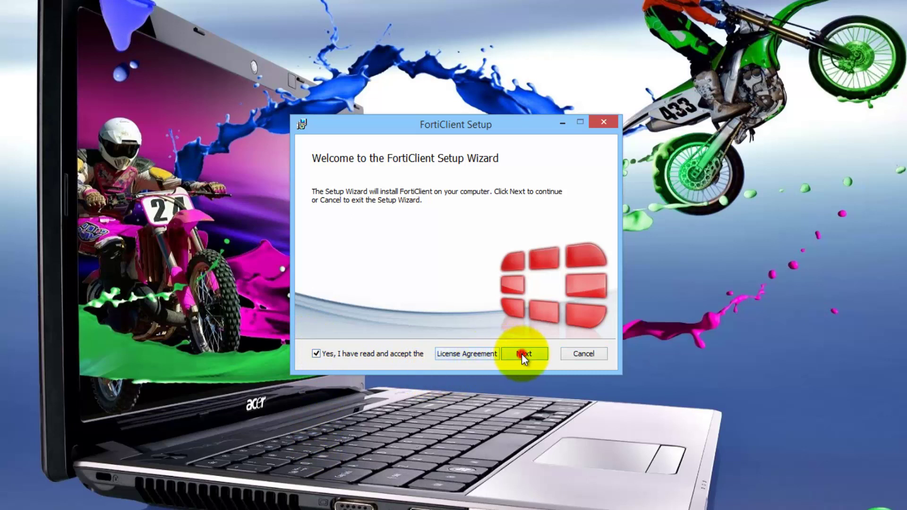
{"action": "left_click", "coordinate": [522, 354]}
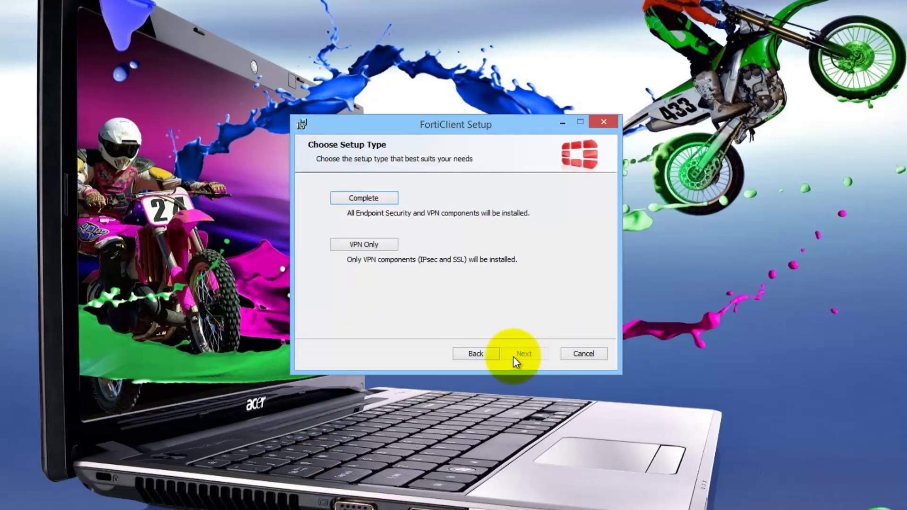
{"action": "left_click", "coordinate": [362, 198]}
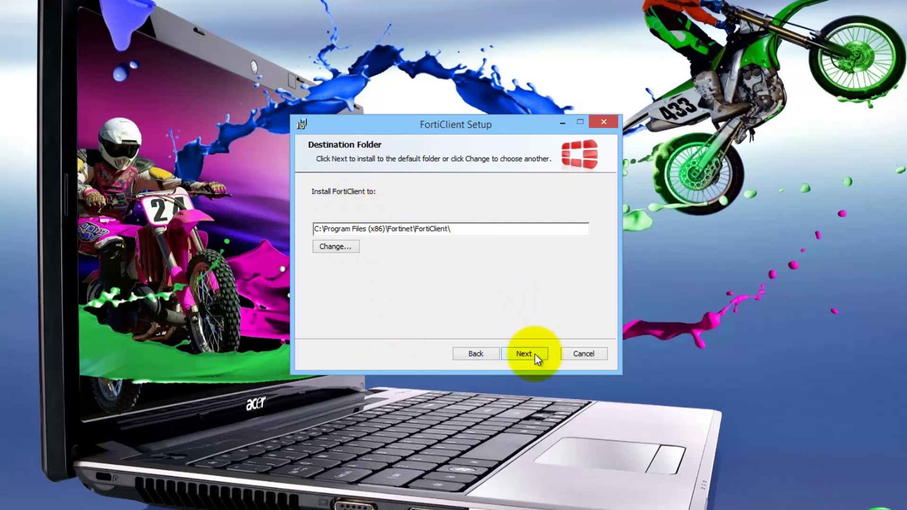
{"action": "left_click", "coordinate": [535, 353]}
{"action": "left_click", "coordinate": [523, 355]}
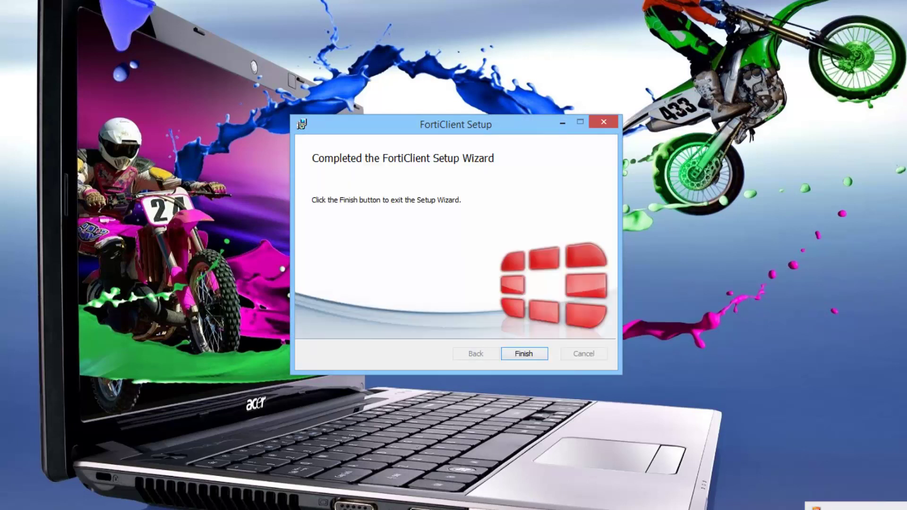
{"action": "left_click", "coordinate": [531, 354]}
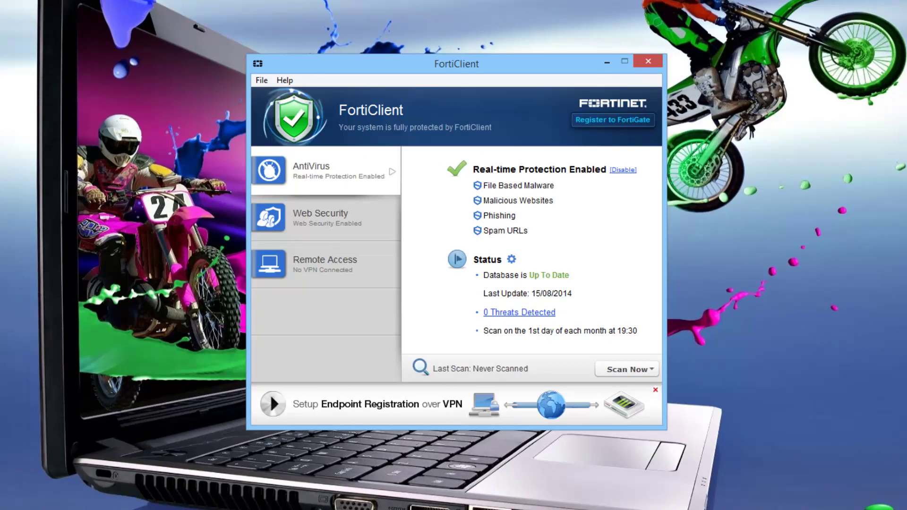
- Open the antivirus settings with elevated privileges and schedule a weekly full system scan with the start hour set to 10
{"action": "left_click", "coordinate": [512, 259]}
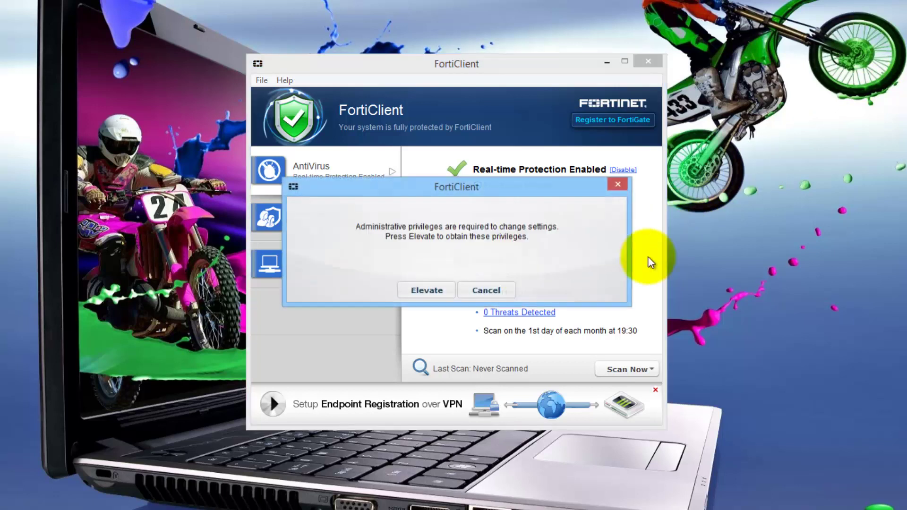
{"action": "left_click", "coordinate": [428, 292]}
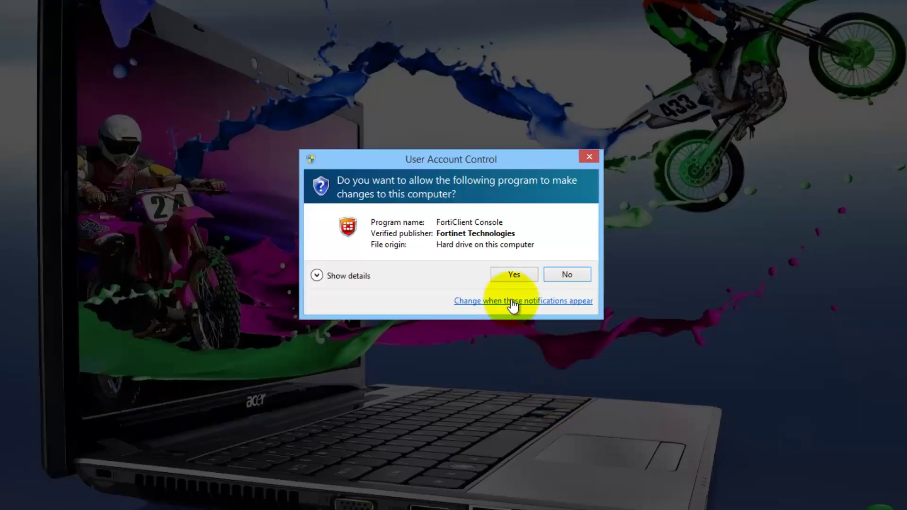
{"action": "left_click", "coordinate": [512, 273]}
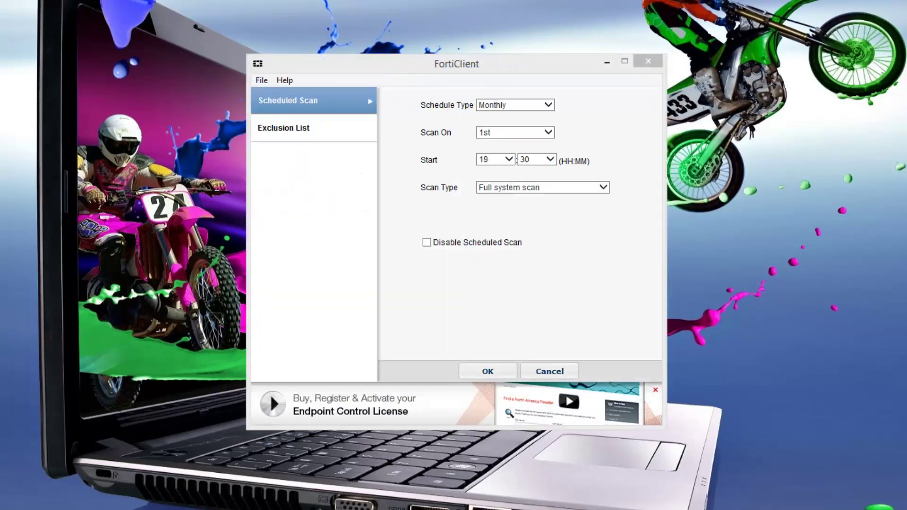
{"action": "left_click", "coordinate": [549, 105]}
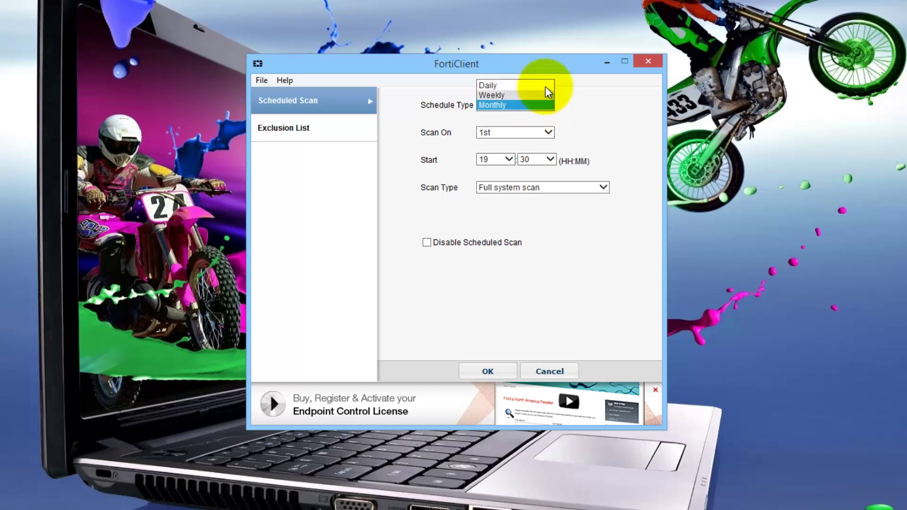
{"action": "left_click", "coordinate": [536, 95]}
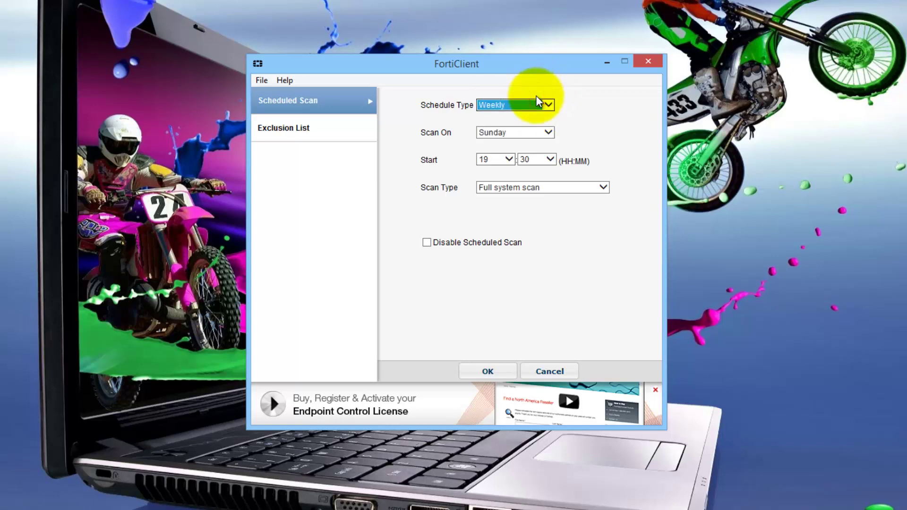
{"action": "left_click", "coordinate": [510, 160]}
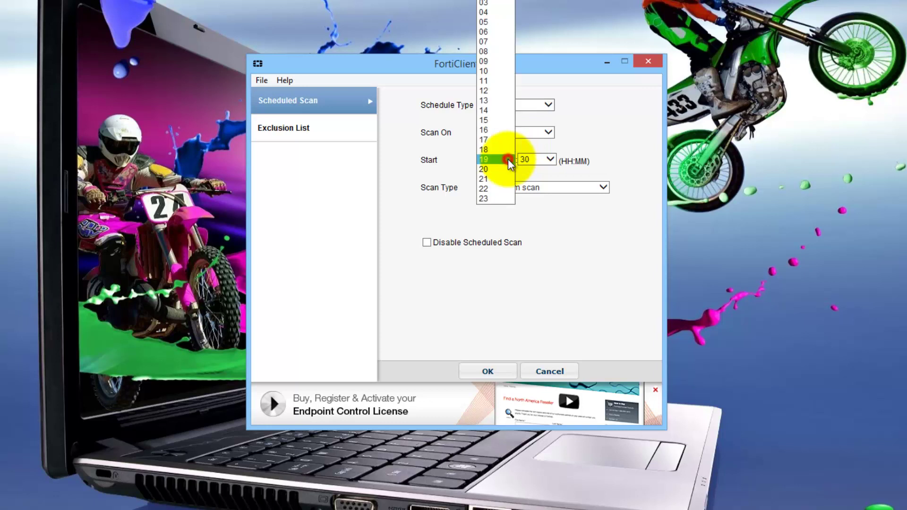
{"action": "left_click", "coordinate": [489, 72]}
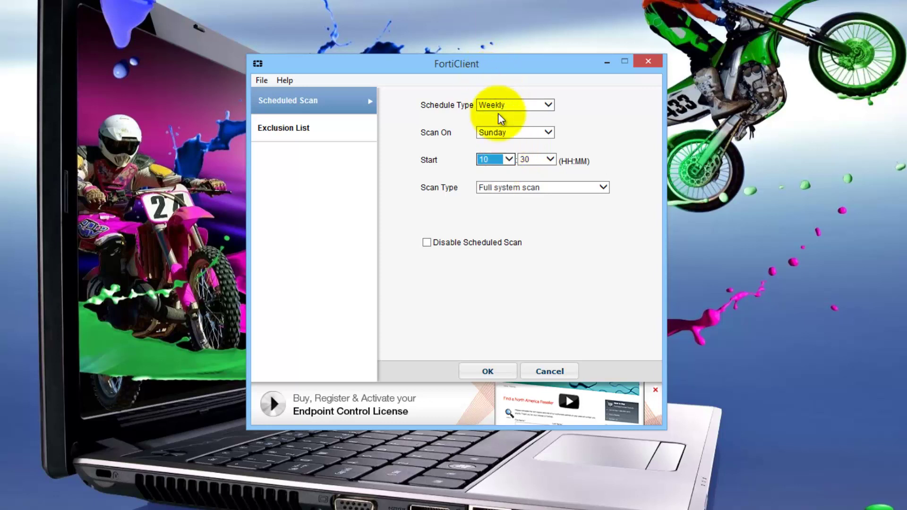
{"action": "left_click", "coordinate": [604, 187]}
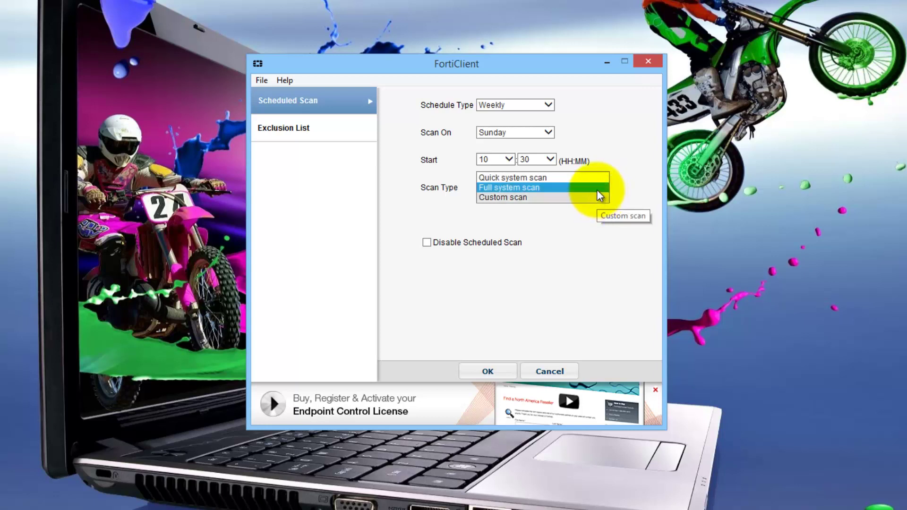
{"action": "left_click", "coordinate": [597, 189]}
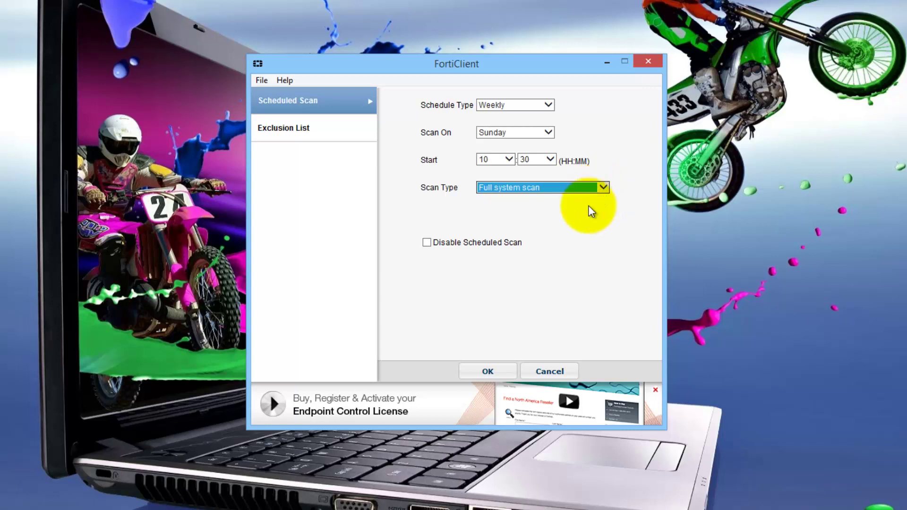
- Add the Mozilla Firefox desktop shortcut as a file to the antivirus exclusion list
{"action": "left_click", "coordinate": [282, 128]}
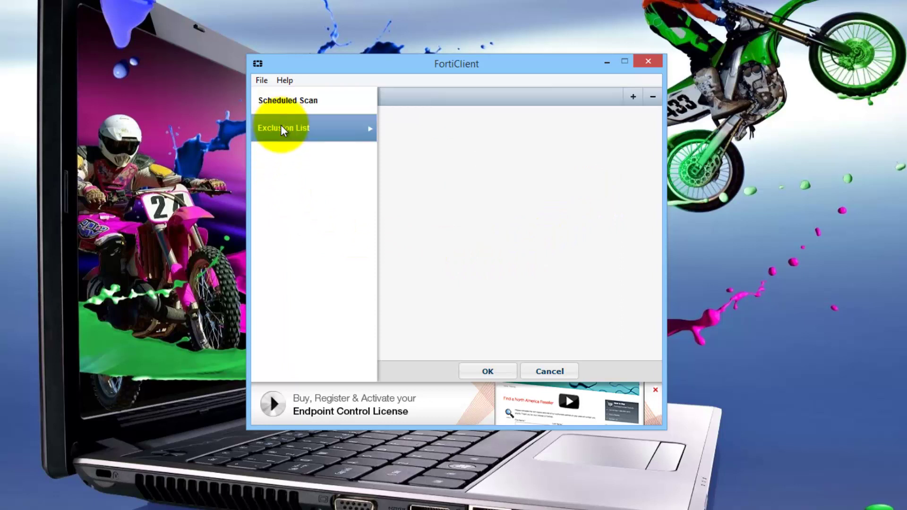
{"action": "left_click", "coordinate": [633, 97]}
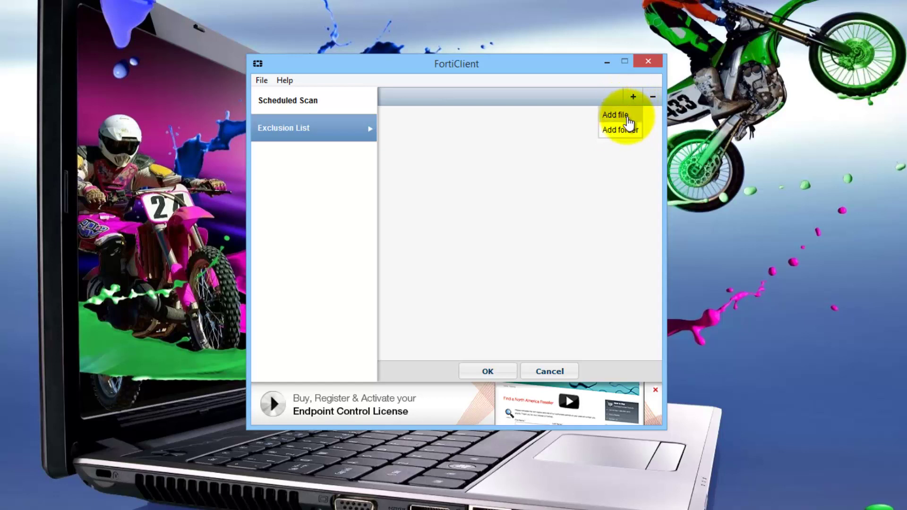
{"action": "left_click", "coordinate": [628, 118]}
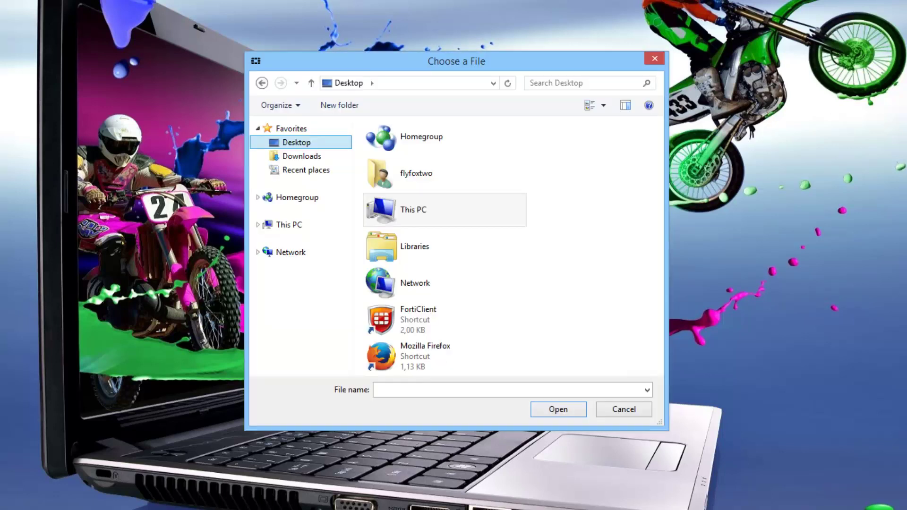
{"action": "left_click", "coordinate": [427, 352]}
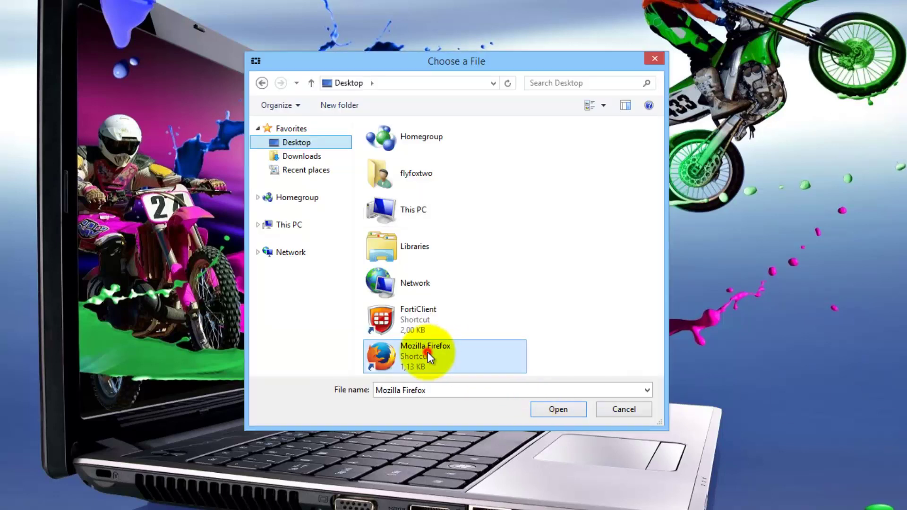
{"action": "left_click", "coordinate": [564, 410]}
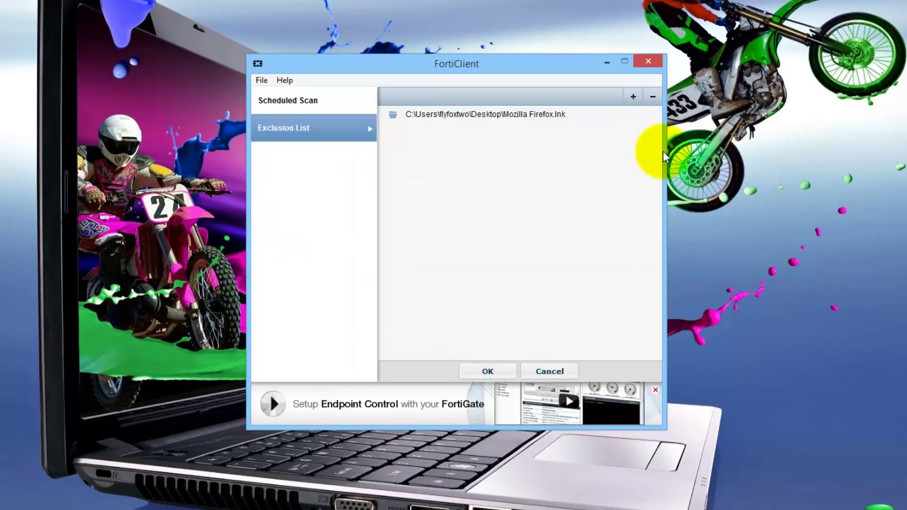
- Remove the Mozilla Firefox shortcut from the exclusion list and save the antivirus settings
{"action": "left_click", "coordinate": [392, 116]}
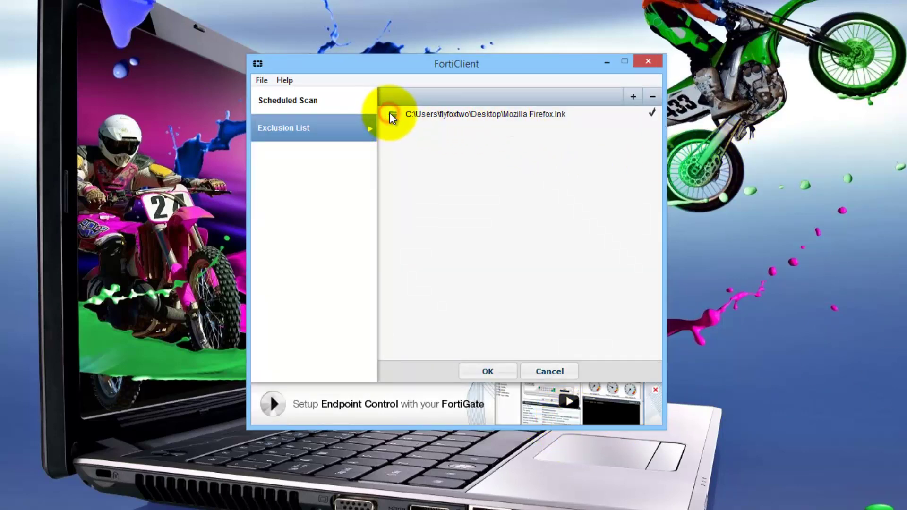
{"action": "left_click", "coordinate": [392, 115]}
{"action": "left_click", "coordinate": [392, 116]}
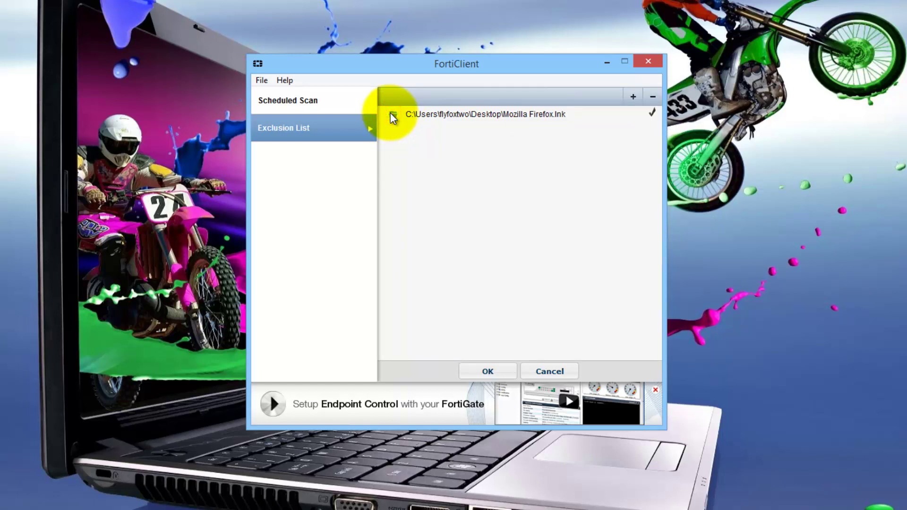
{"action": "left_click", "coordinate": [653, 97]}
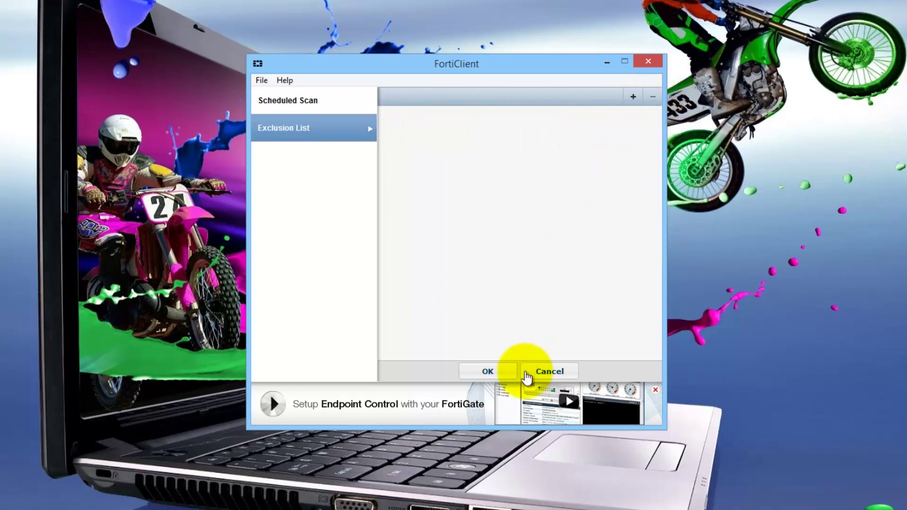
{"action": "left_click", "coordinate": [495, 370]}
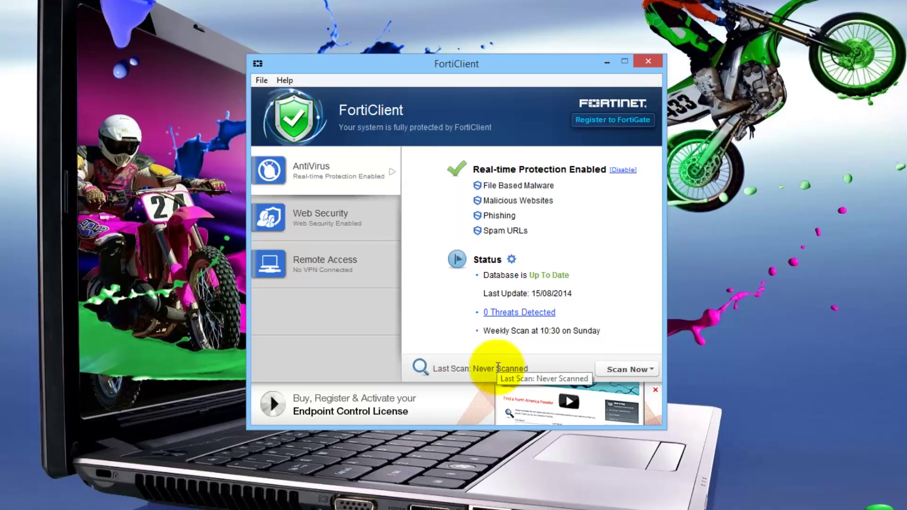
- Disable real-time protection and enable it again
{"action": "left_click", "coordinate": [628, 170]}
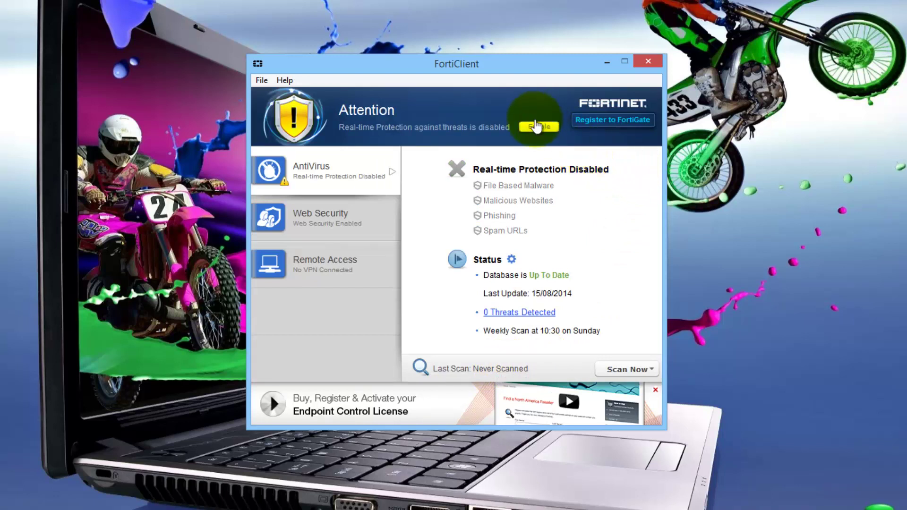
{"action": "left_click", "coordinate": [538, 127]}
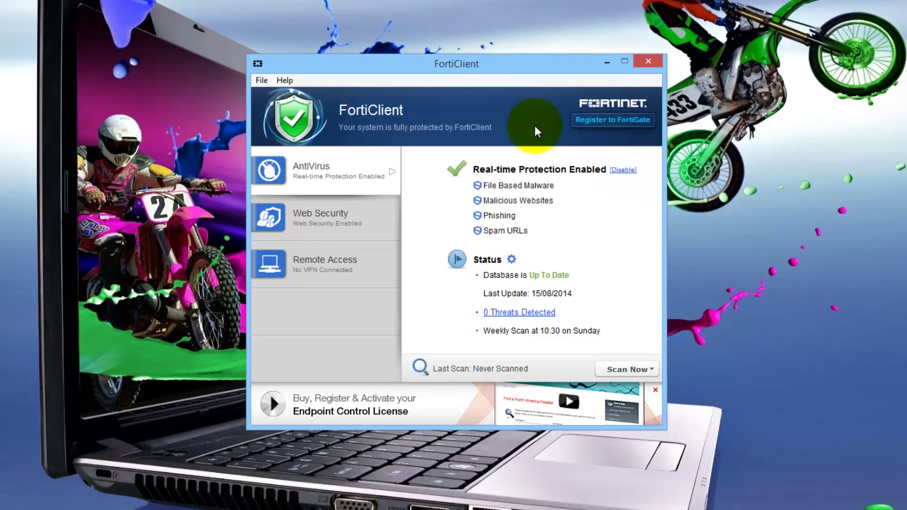
- Run a full system scan on demand and dismiss the promotional banner
{"action": "left_click", "coordinate": [652, 369]}
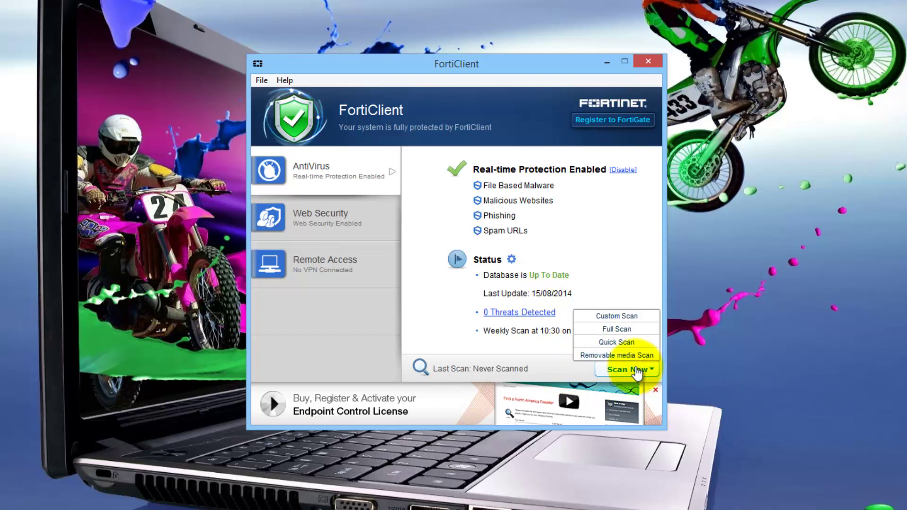
{"action": "left_click", "coordinate": [628, 331]}
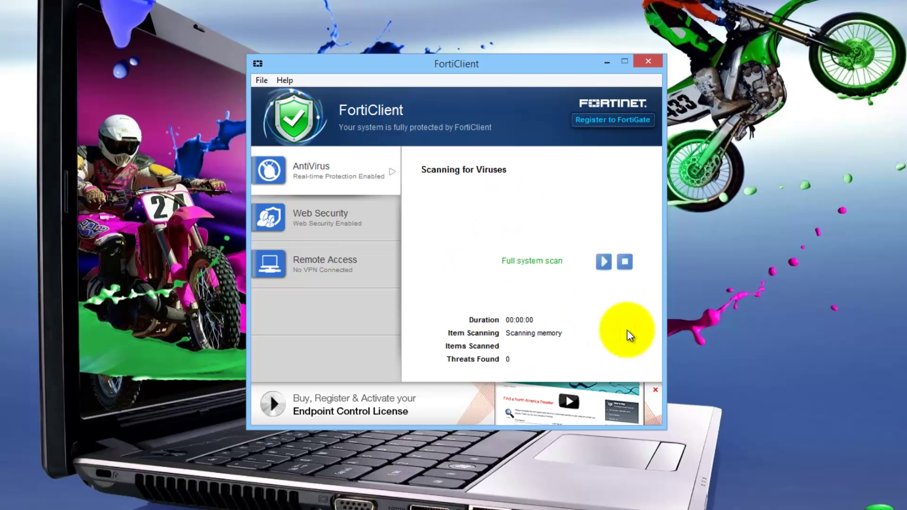
{"action": "left_click", "coordinate": [655, 390]}
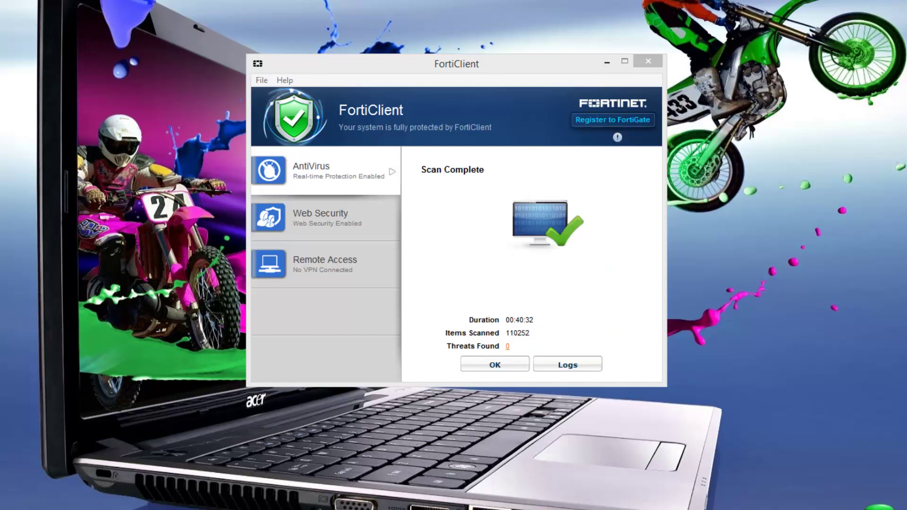
- Review the log of the completed virus scan, and close it
{"action": "left_click", "coordinate": [572, 370]}
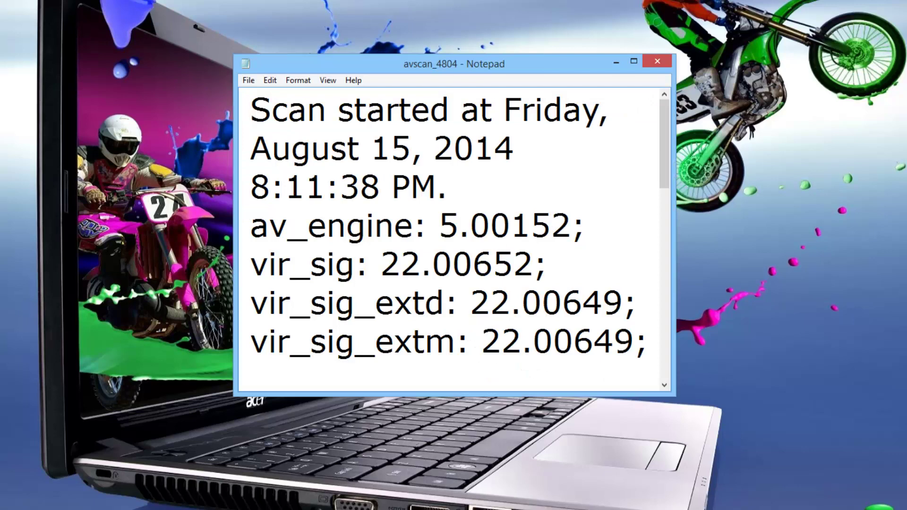
{"action": "left_click_drag", "start_coordinate": [664, 172], "coordinate": [696, 140]}
{"action": "left_click", "coordinate": [657, 62]}
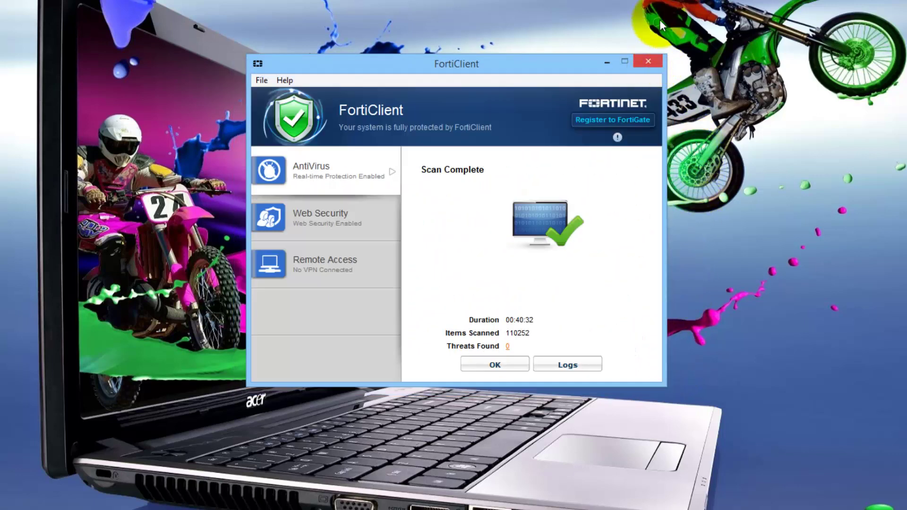
- Review the Web Security site categories from Adult/Mature Content through Bandwidth Consuming, General Interest - Business and General Interest - Personal
{"action": "left_click", "coordinate": [314, 219]}
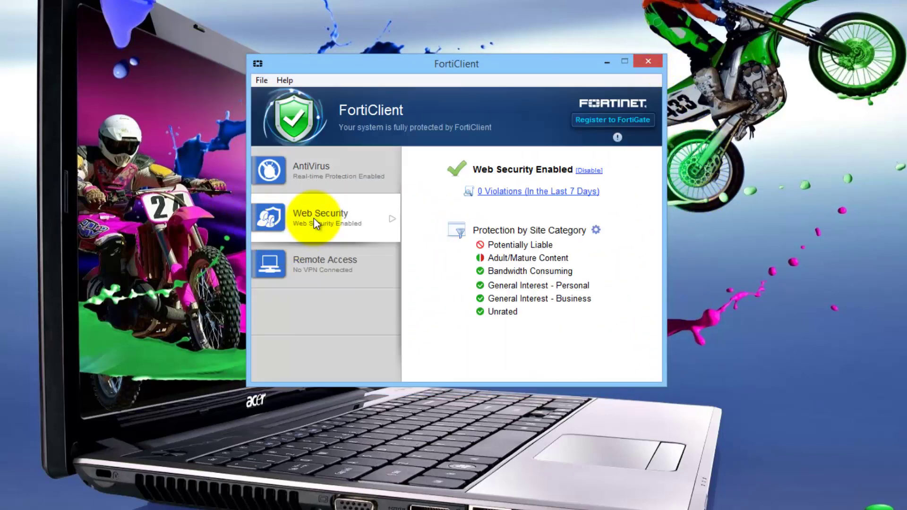
{"action": "left_click", "coordinate": [595, 230]}
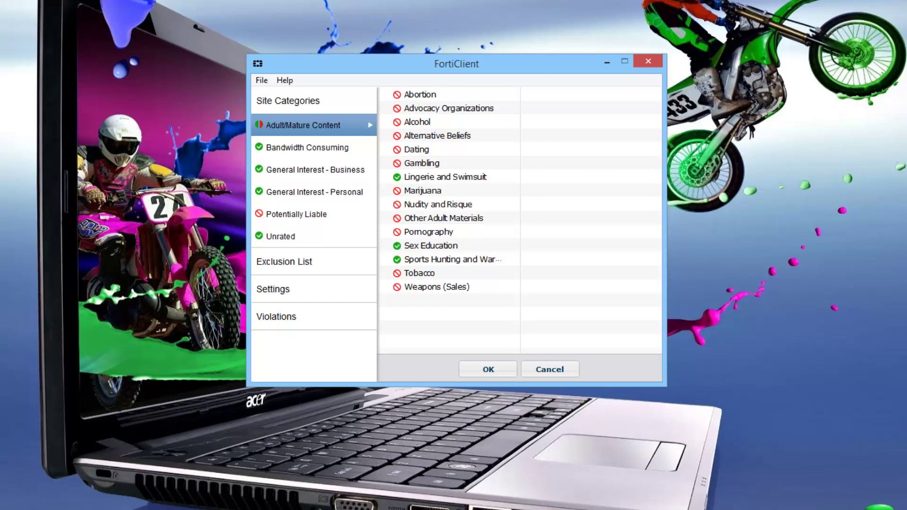
{"action": "left_click", "coordinate": [284, 149]}
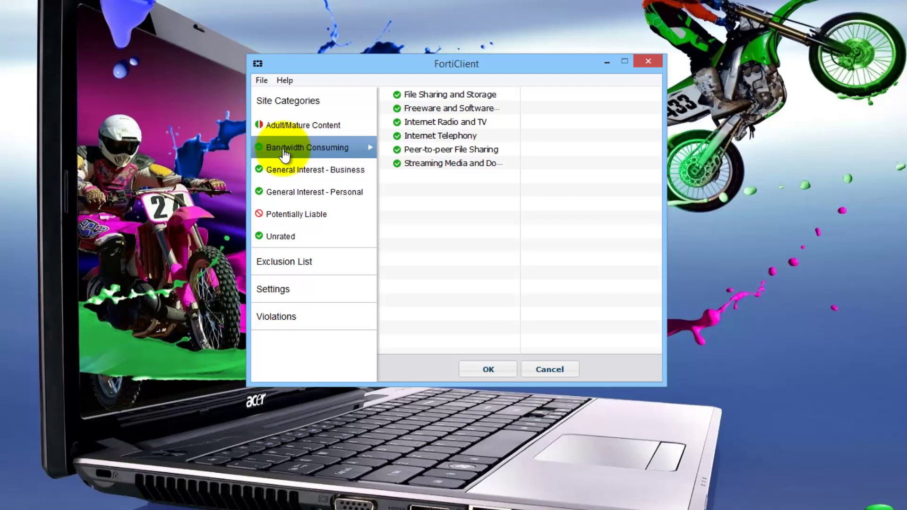
{"action": "left_click", "coordinate": [288, 176]}
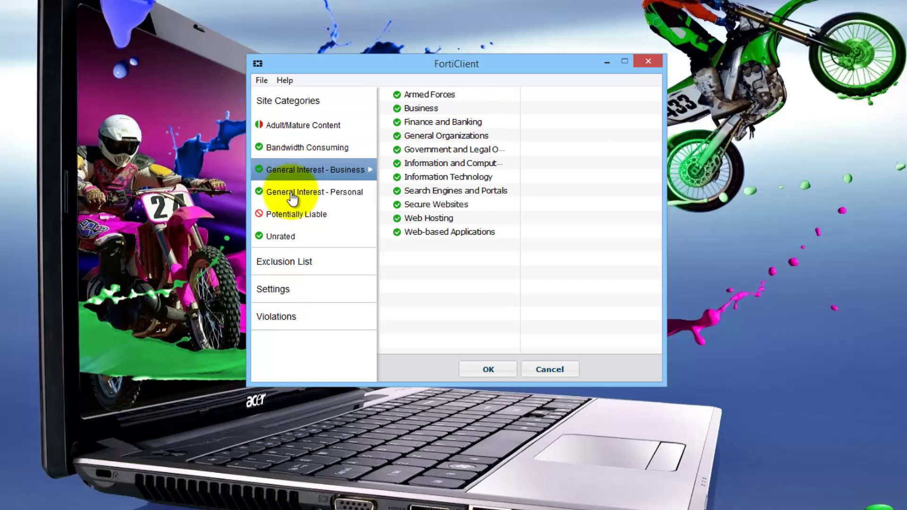
{"action": "left_click", "coordinate": [292, 198]}
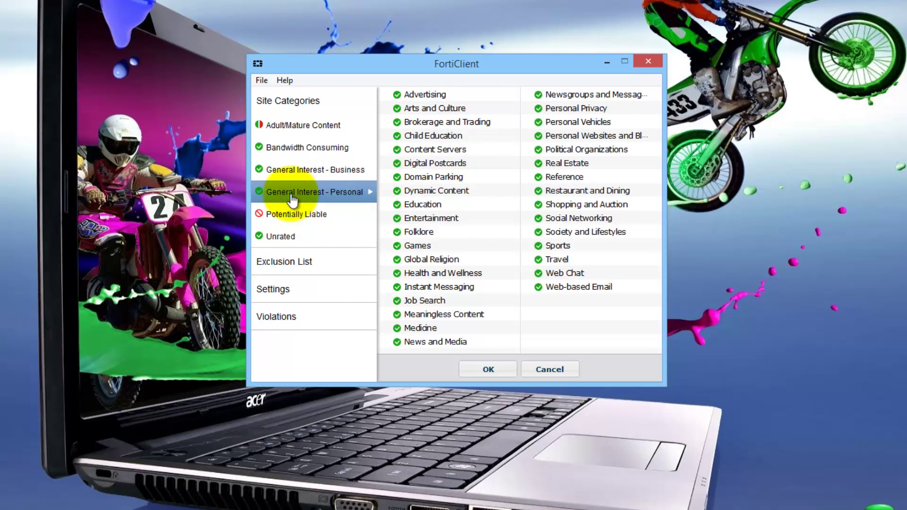
- Try the Block, Warn and Monitor actions on the Advertising subcategory of General Interest - Personal, and restore it to Allow
{"action": "left_click", "coordinate": [397, 95]}
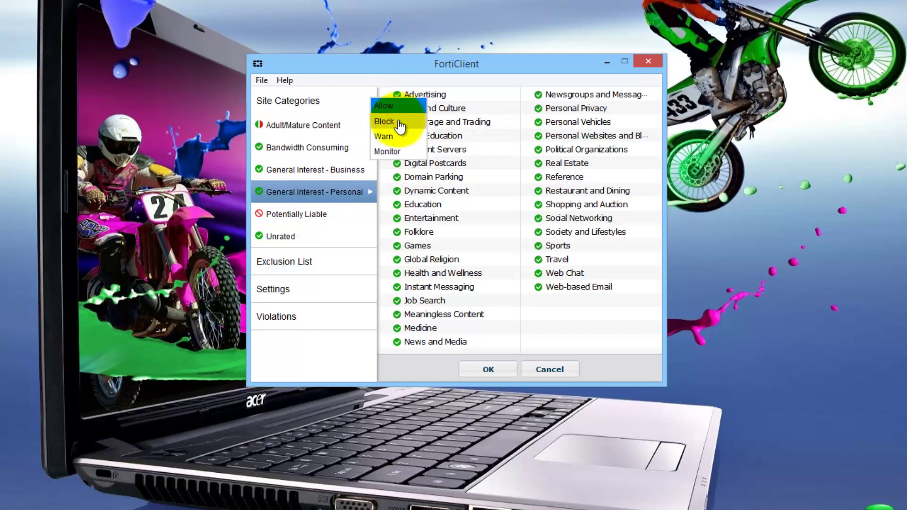
{"action": "left_click", "coordinate": [399, 122]}
{"action": "left_click", "coordinate": [399, 109]}
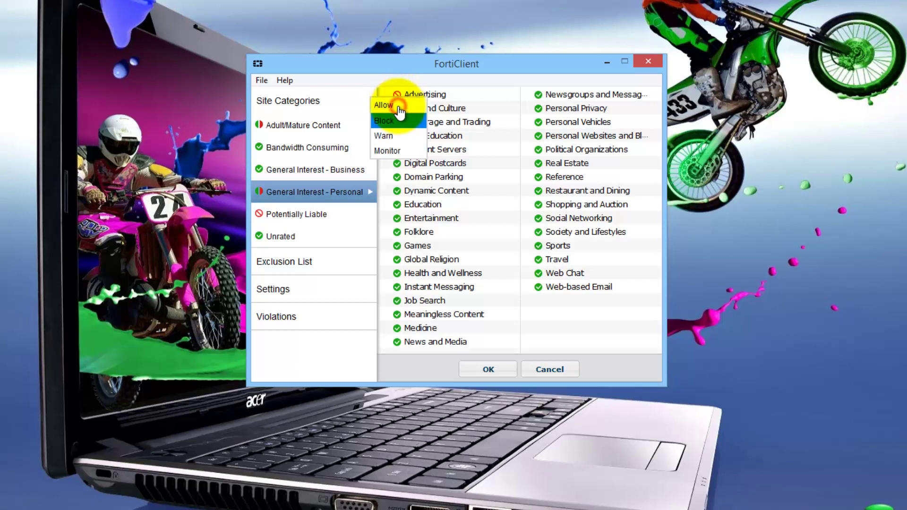
{"action": "left_click", "coordinate": [398, 106]}
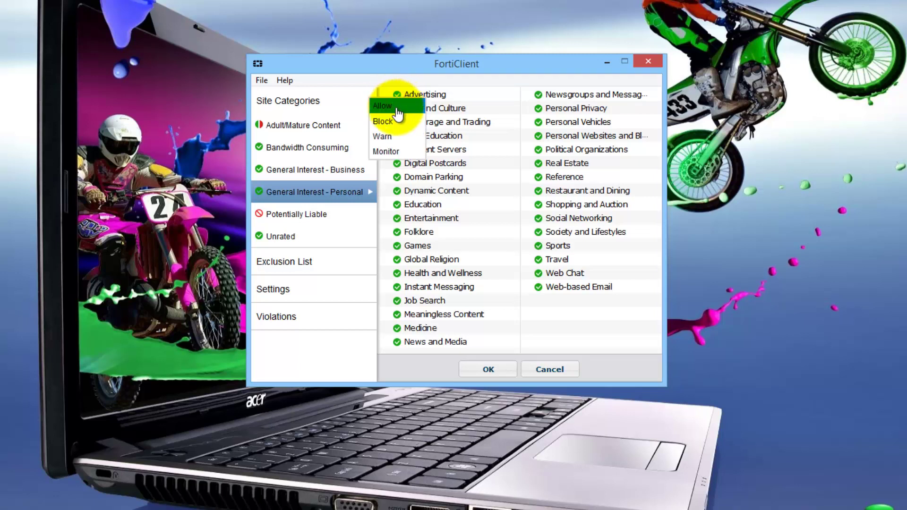
{"action": "left_click", "coordinate": [396, 137]}
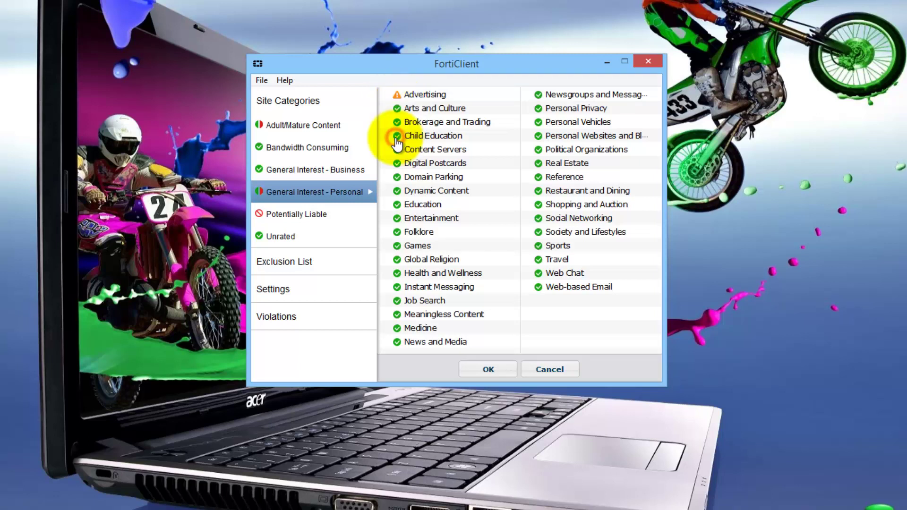
{"action": "left_click", "coordinate": [395, 94]}
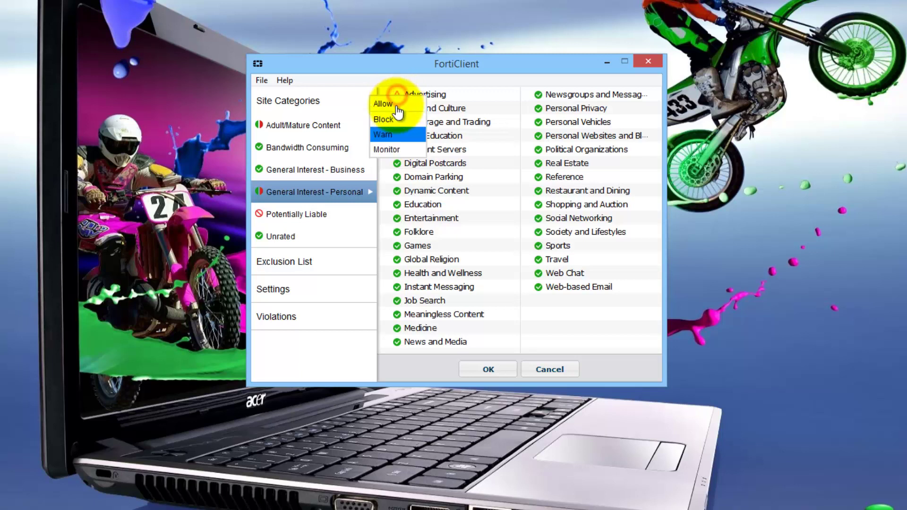
{"action": "left_click", "coordinate": [395, 149]}
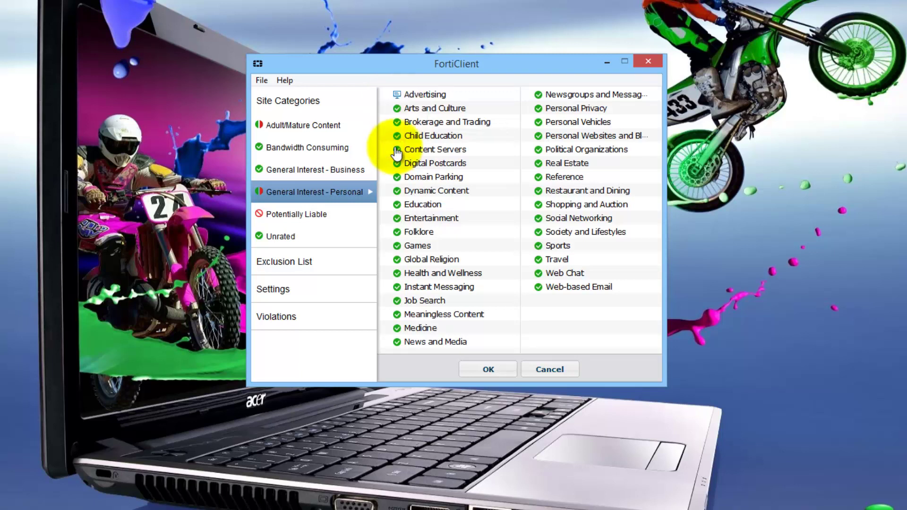
{"action": "left_click", "coordinate": [396, 94]}
{"action": "left_click", "coordinate": [396, 103]}
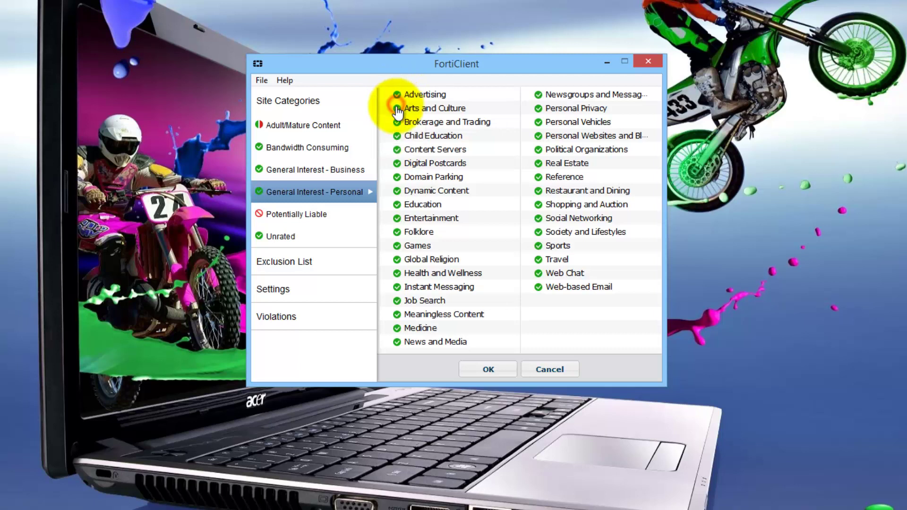
- View the Potentially Liable subcategories and set the Unrated site category to Warn
{"action": "left_click", "coordinate": [311, 217]}
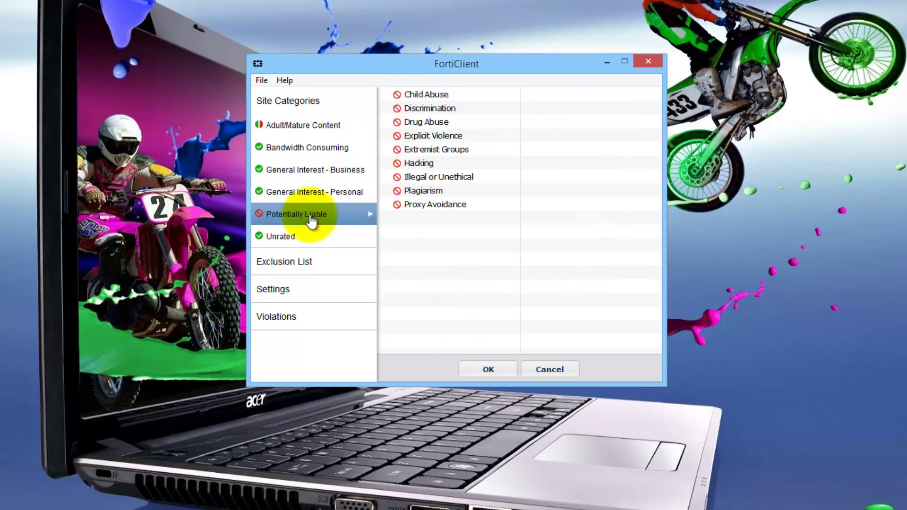
{"action": "left_click", "coordinate": [291, 243]}
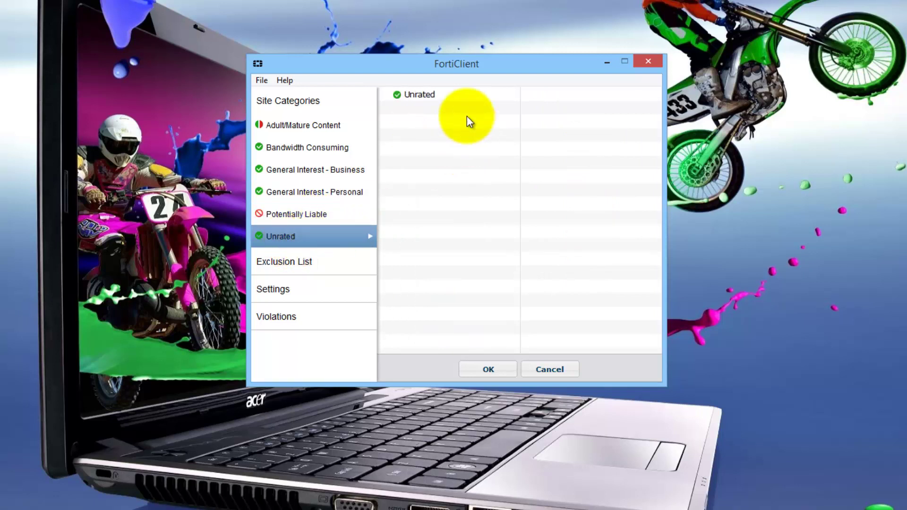
{"action": "left_click", "coordinate": [398, 97]}
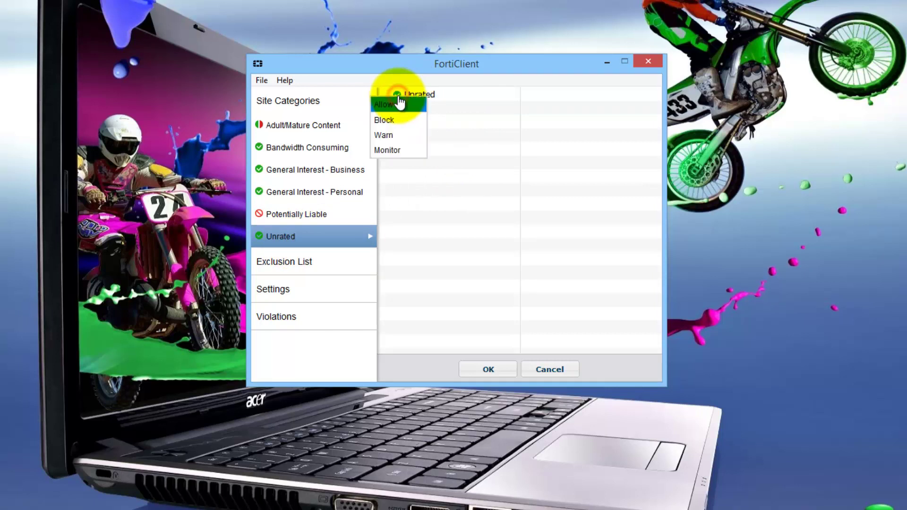
{"action": "left_click", "coordinate": [398, 137]}
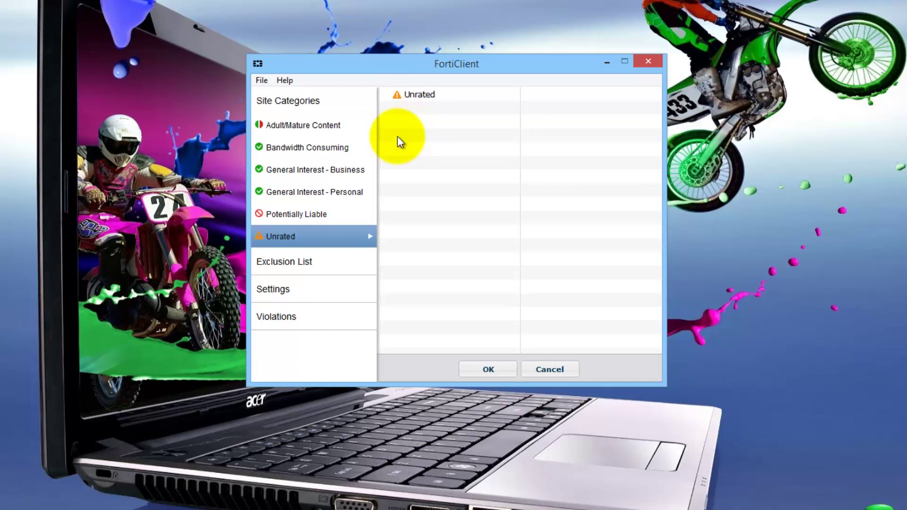
{"action": "left_click", "coordinate": [292, 265]}
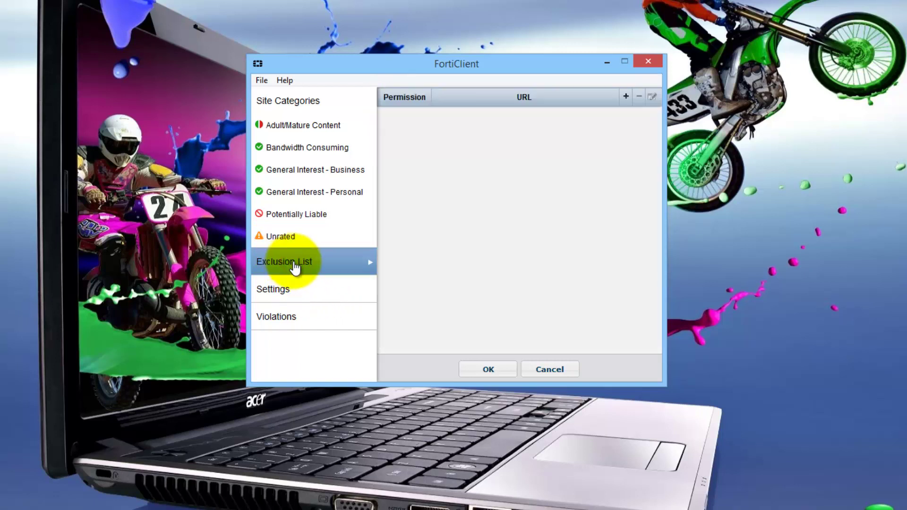
{"action": "left_click", "coordinate": [625, 97]}
{"action": "type", "text": "www.softpedia.com"}
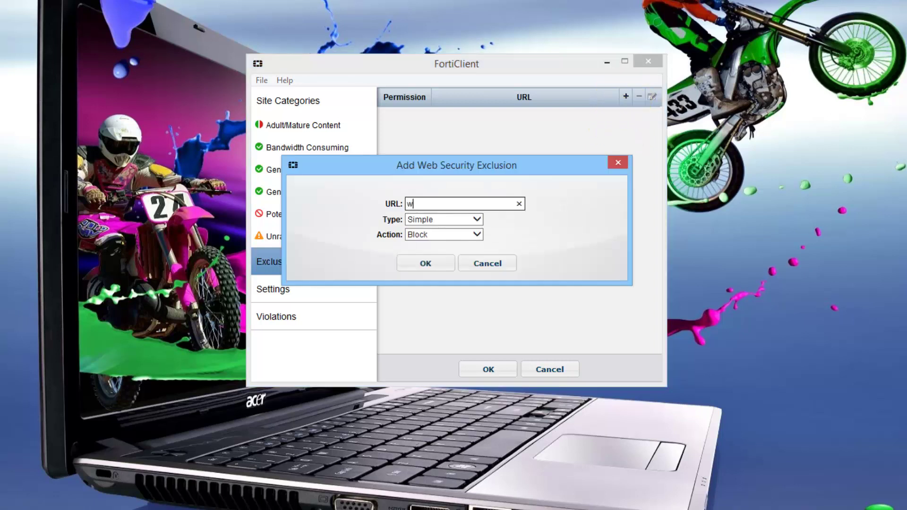
{"action": "left_click", "coordinate": [477, 220]}
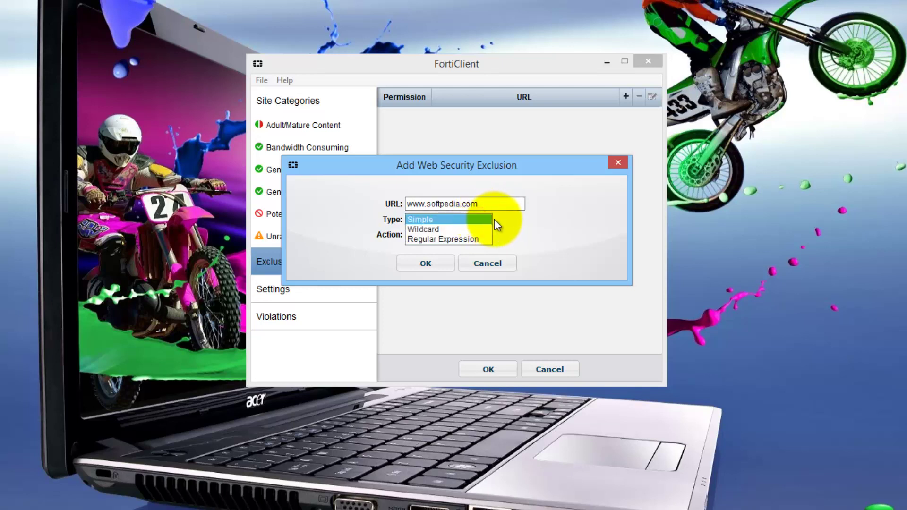
{"action": "left_click", "coordinate": [500, 217]}
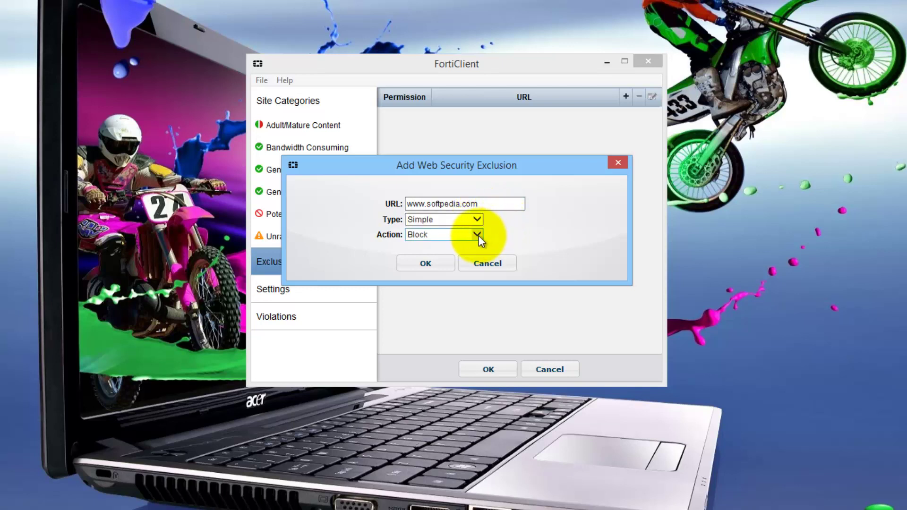
{"action": "left_click", "coordinate": [477, 235]}
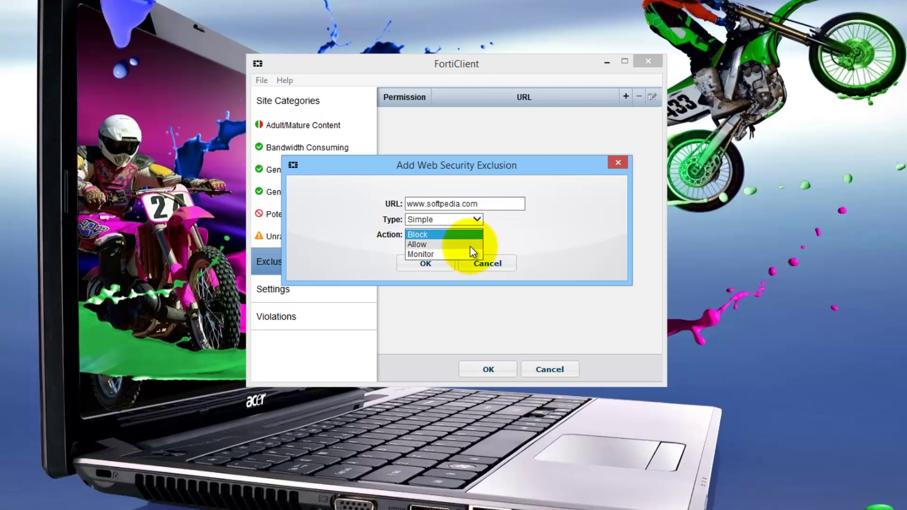
{"action": "left_click", "coordinate": [470, 245]}
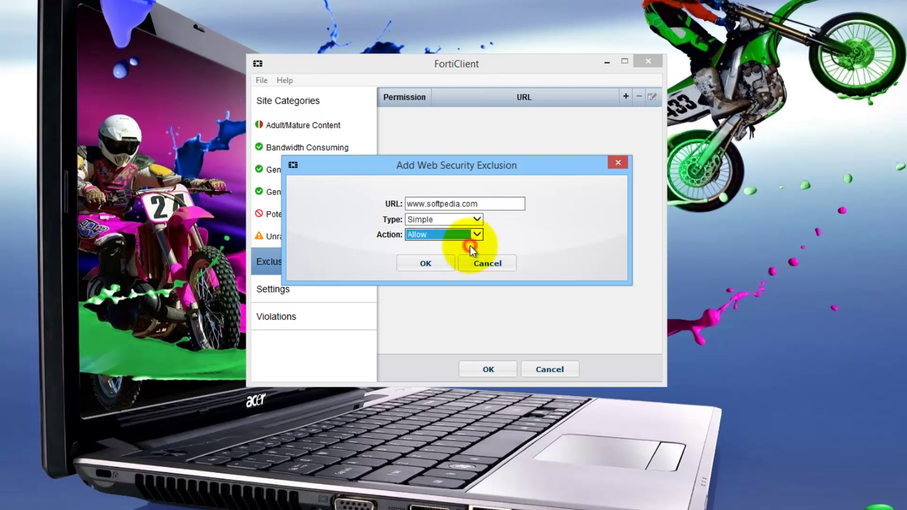
{"action": "left_click", "coordinate": [435, 265]}
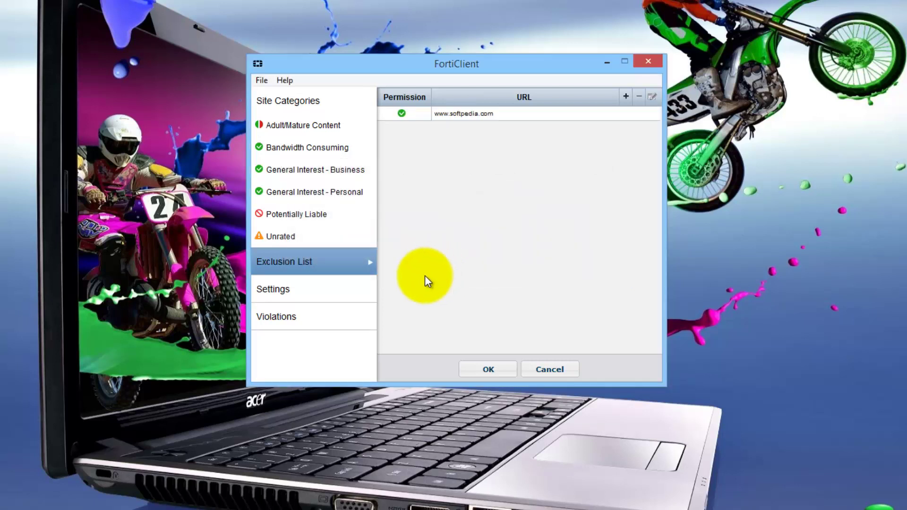
- Enable Safe Search for Web Security, and view the violations list before closing the configuration
{"action": "left_click", "coordinate": [276, 296]}
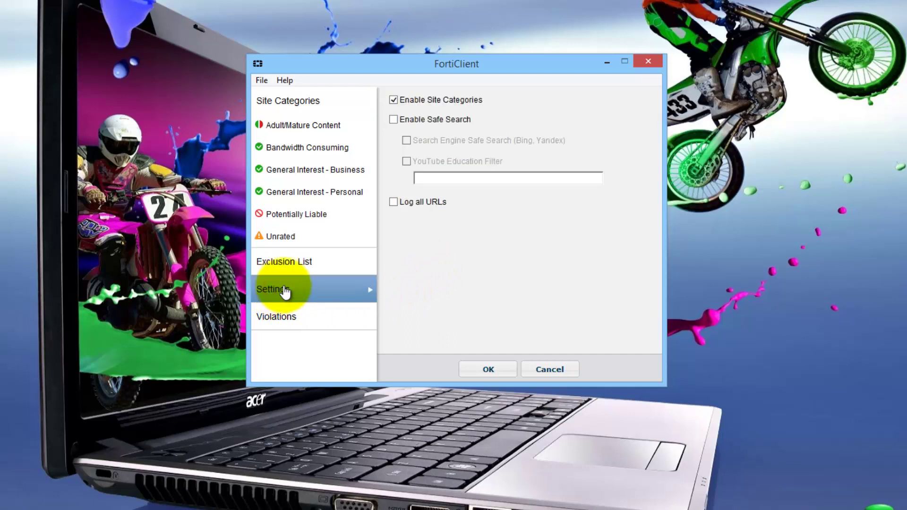
{"action": "left_click", "coordinate": [394, 121]}
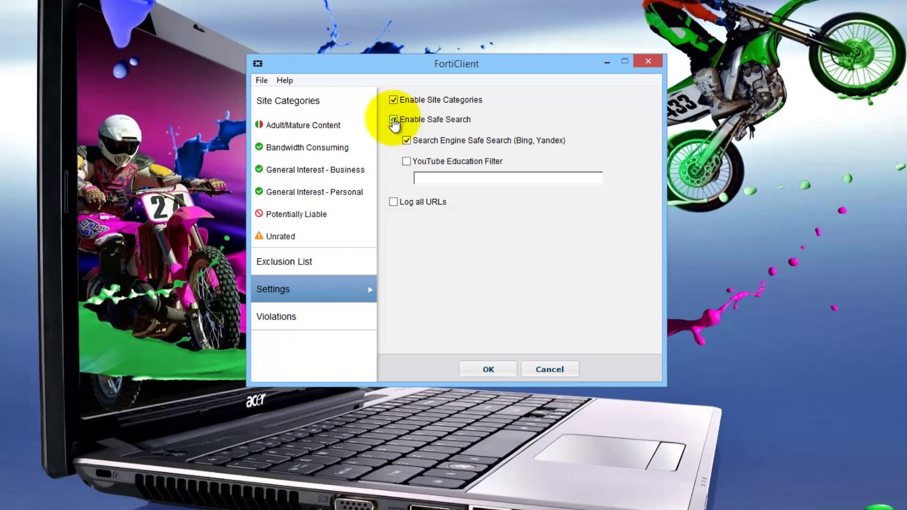
{"action": "left_click", "coordinate": [282, 317]}
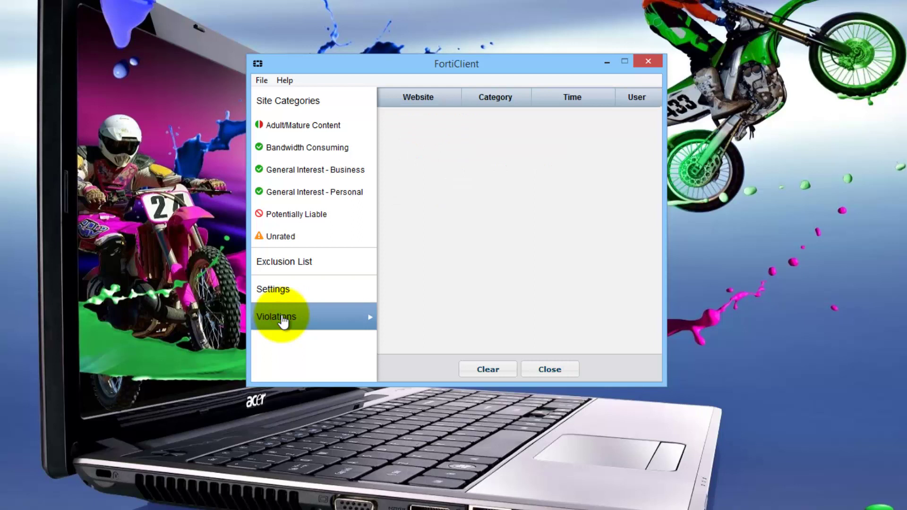
{"action": "left_click", "coordinate": [562, 370]}
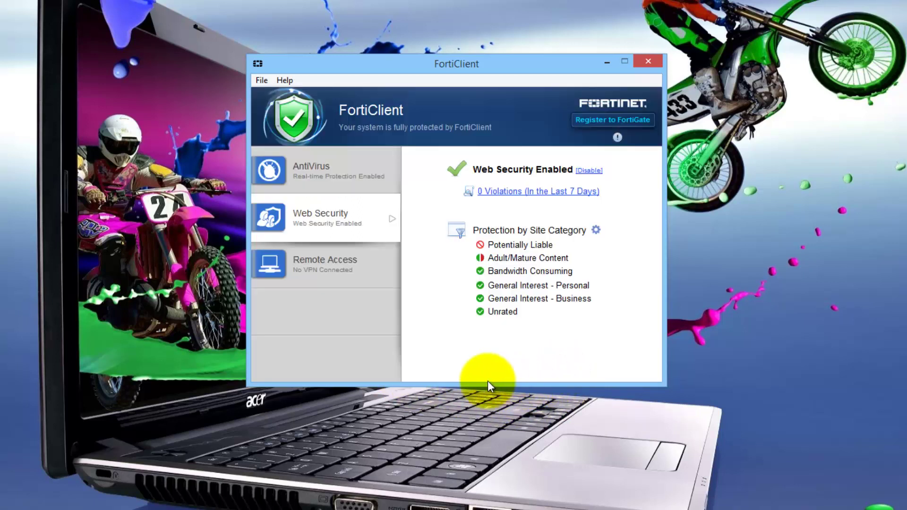
- Examine the SSL-VPN and IPsec VPN options for a new remote access connection, and close without saving the configuration
{"action": "left_click", "coordinate": [319, 262]}
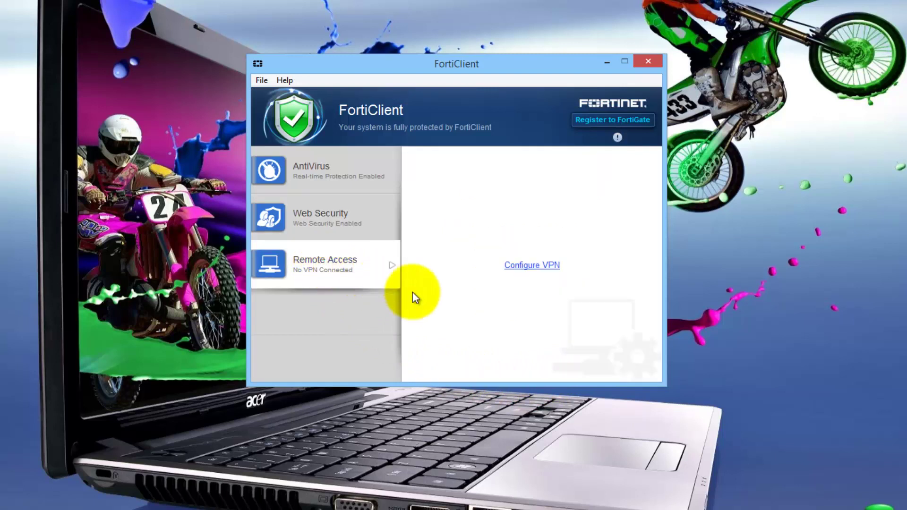
{"action": "left_click", "coordinate": [535, 270]}
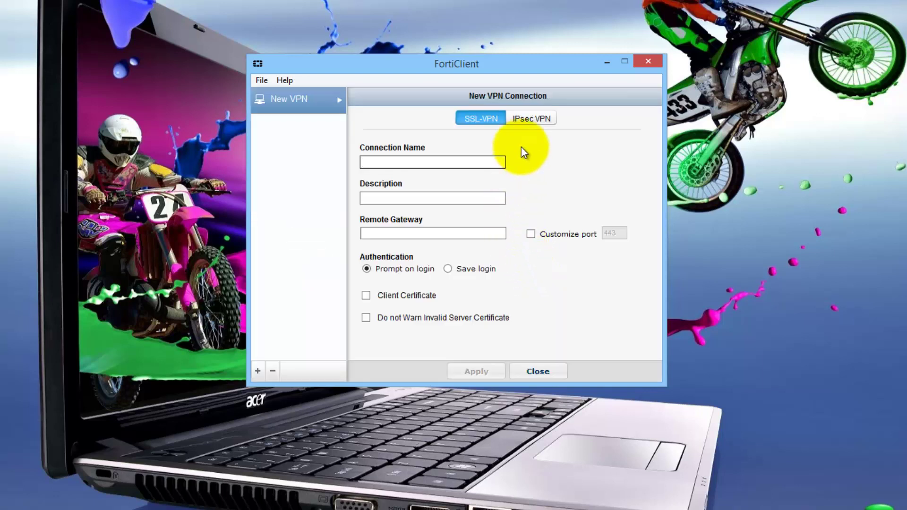
{"action": "left_click", "coordinate": [528, 120]}
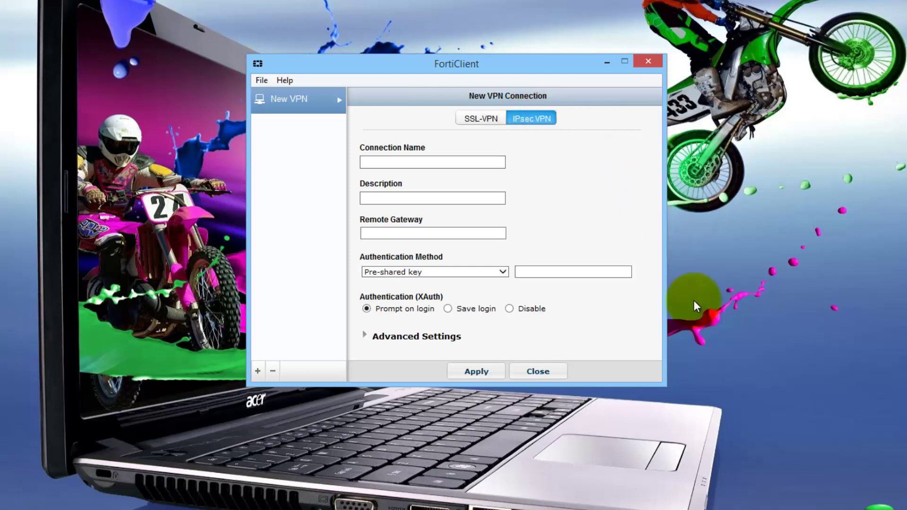
{"action": "left_click", "coordinate": [546, 370]}
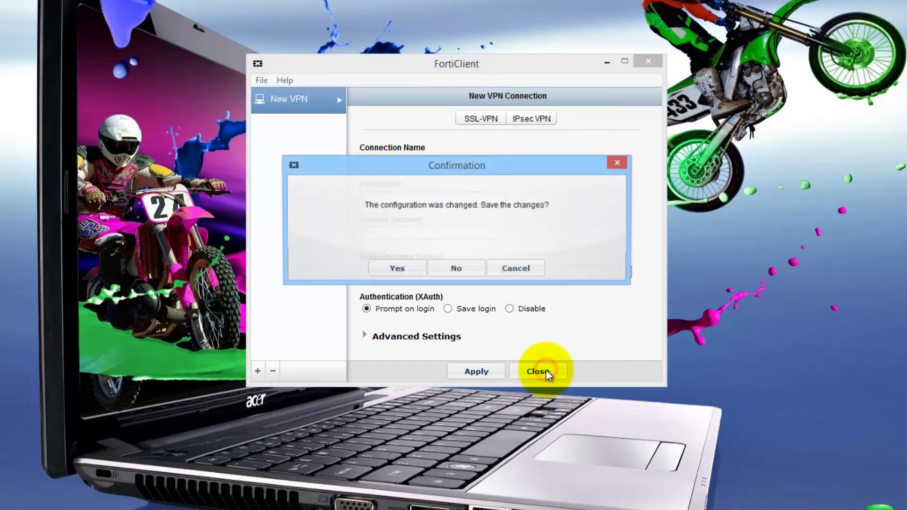
{"action": "left_click", "coordinate": [458, 269]}
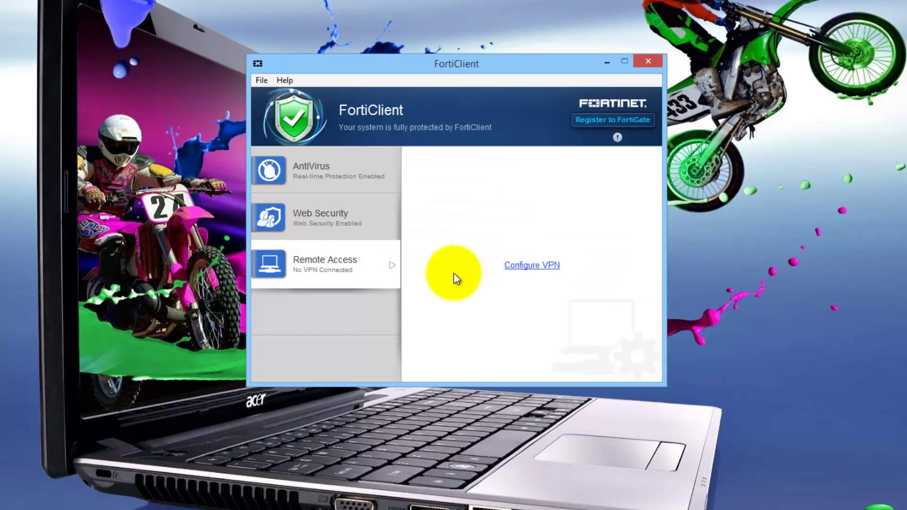
- Return to the AntiVirus page, open FortiClient's Technical Documentation in the browser, look through the Admin Guides page and close the browser
{"action": "left_click", "coordinate": [308, 163]}
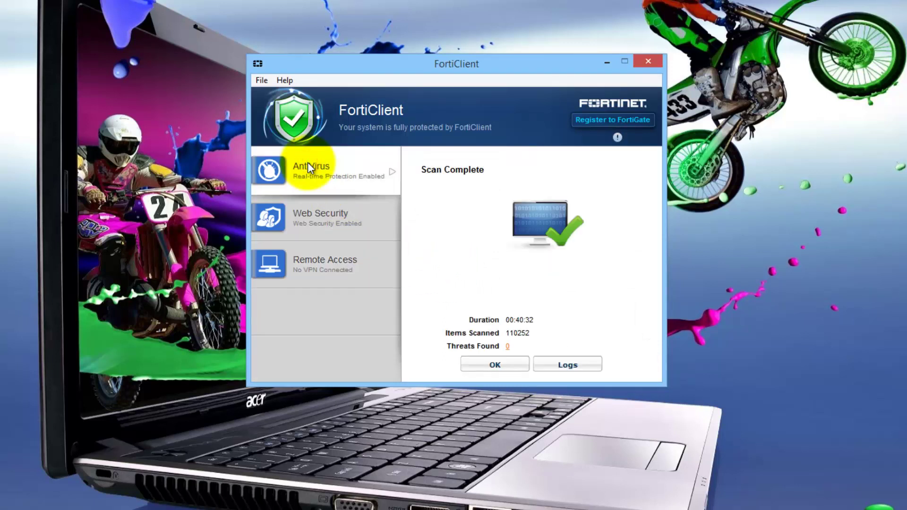
{"action": "left_click", "coordinate": [261, 82]}
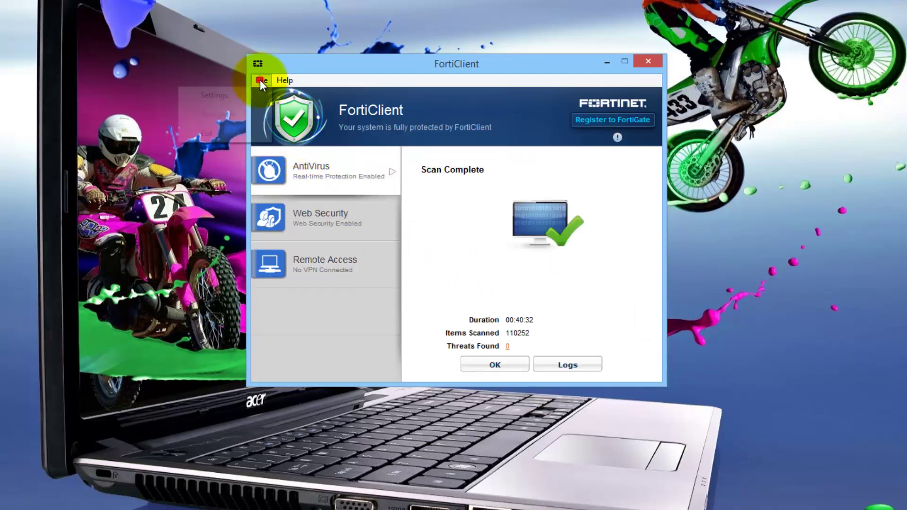
{"action": "mouse_move", "coordinate": [276, 80]}
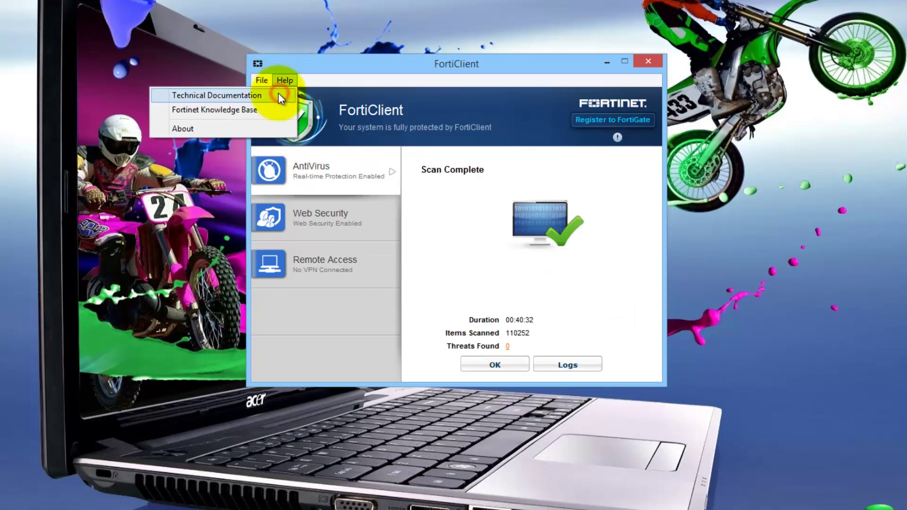
{"action": "key", "text": "Escape"}
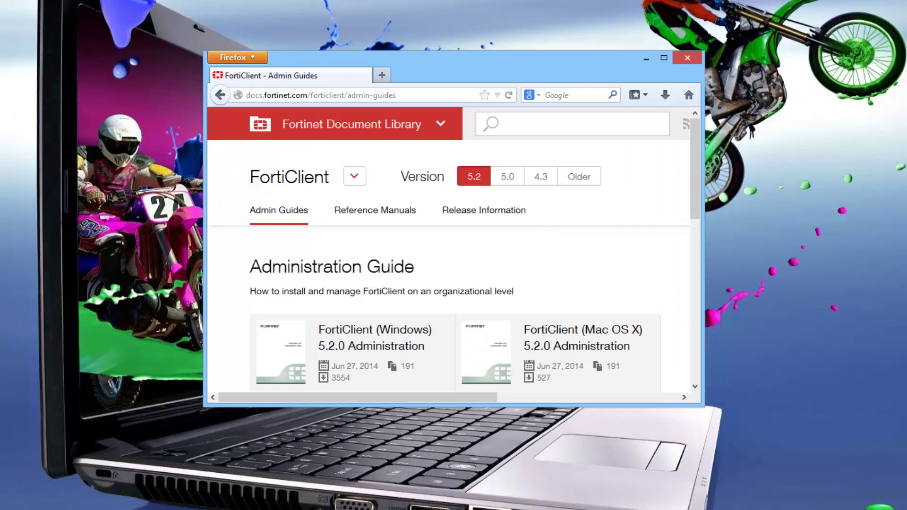
{"action": "left_click_drag", "start_coordinate": [696, 185], "coordinate": [699, 155]}
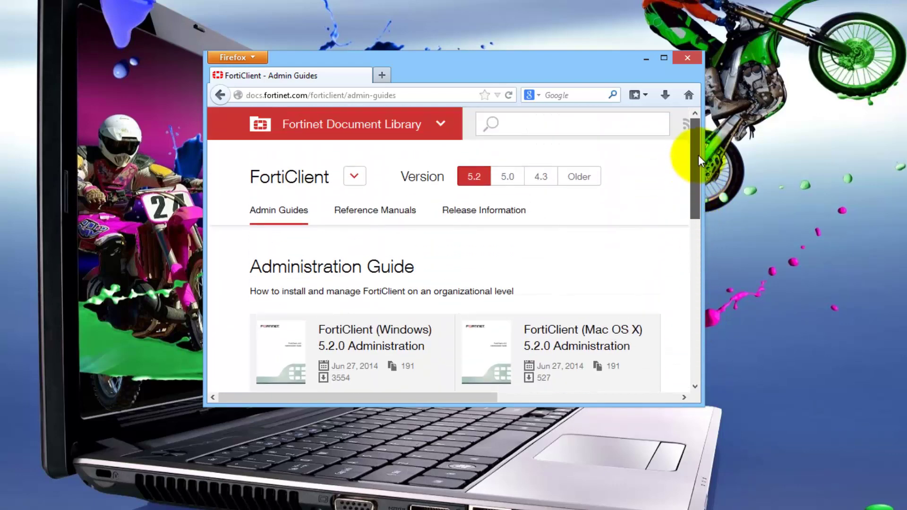
{"action": "left_click", "coordinate": [687, 58]}
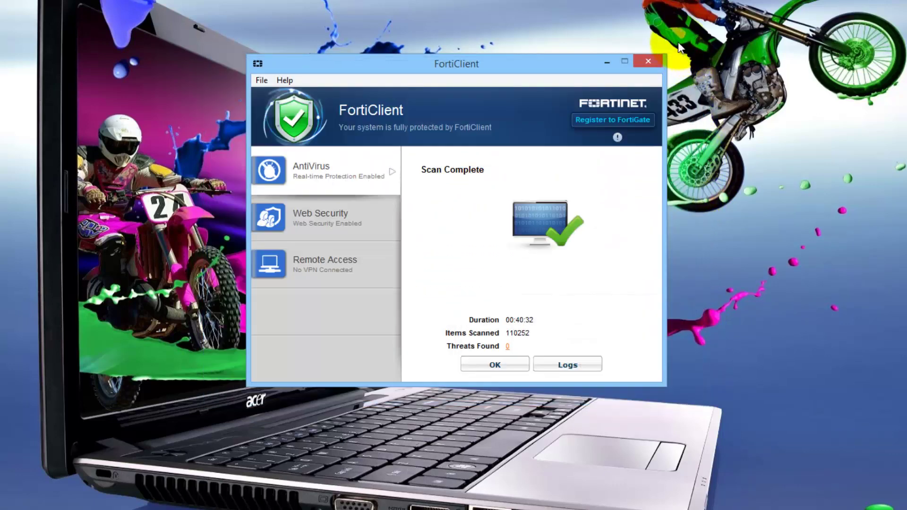
- View the About information with the engine and signature versions, and close it along with the FortiClient window
{"action": "left_click", "coordinate": [285, 80]}
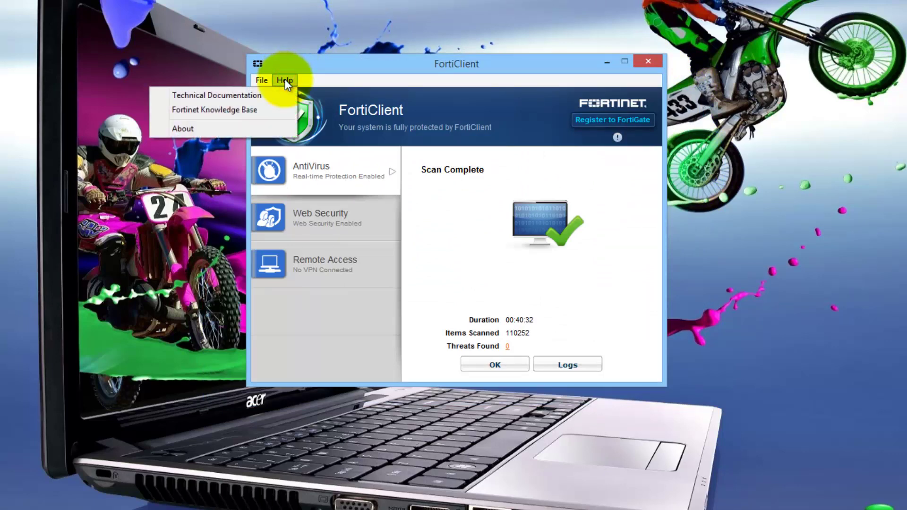
{"action": "left_click", "coordinate": [174, 128]}
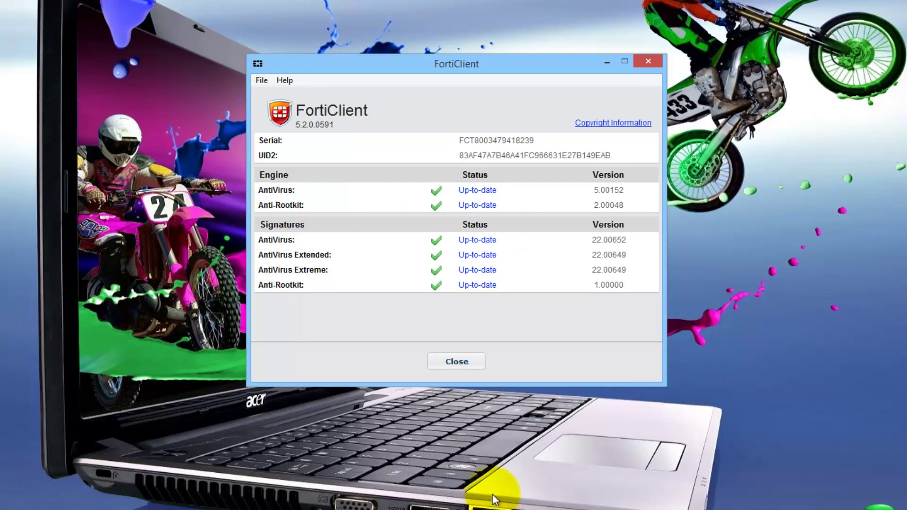
{"action": "left_click", "coordinate": [458, 362]}
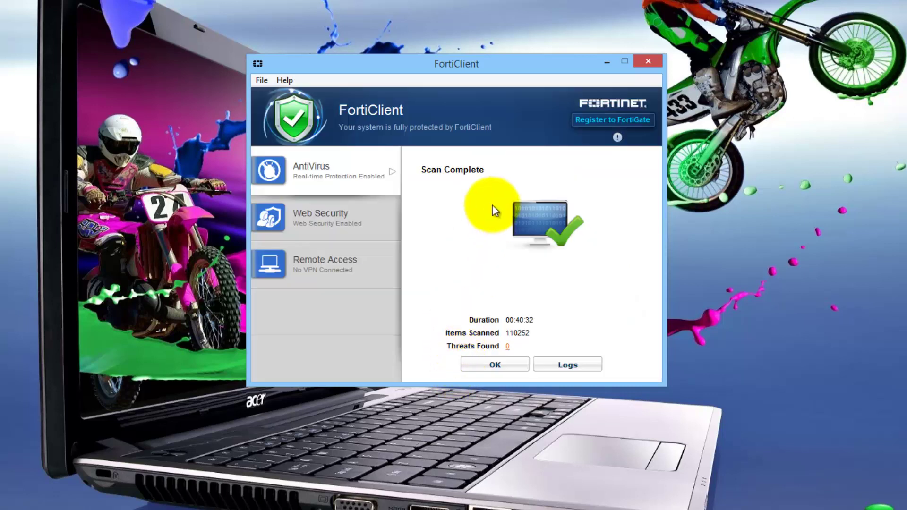
{"action": "left_click", "coordinate": [648, 62]}
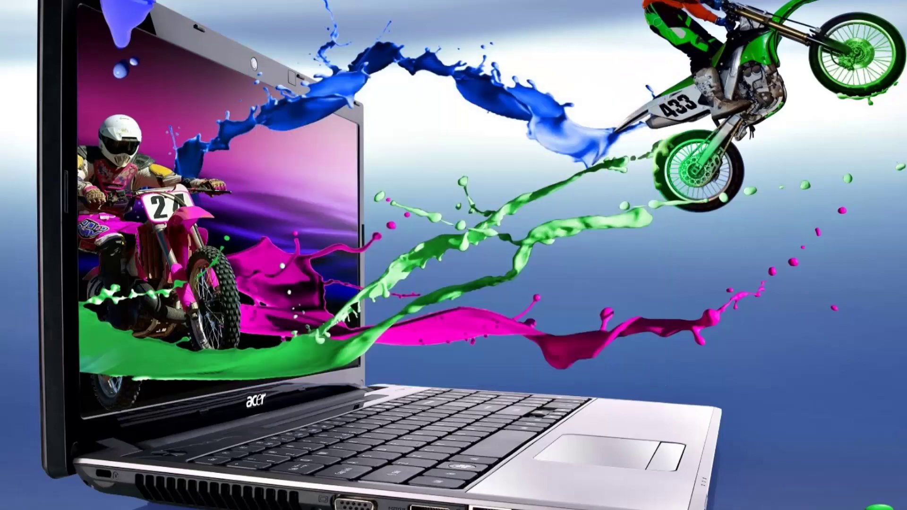